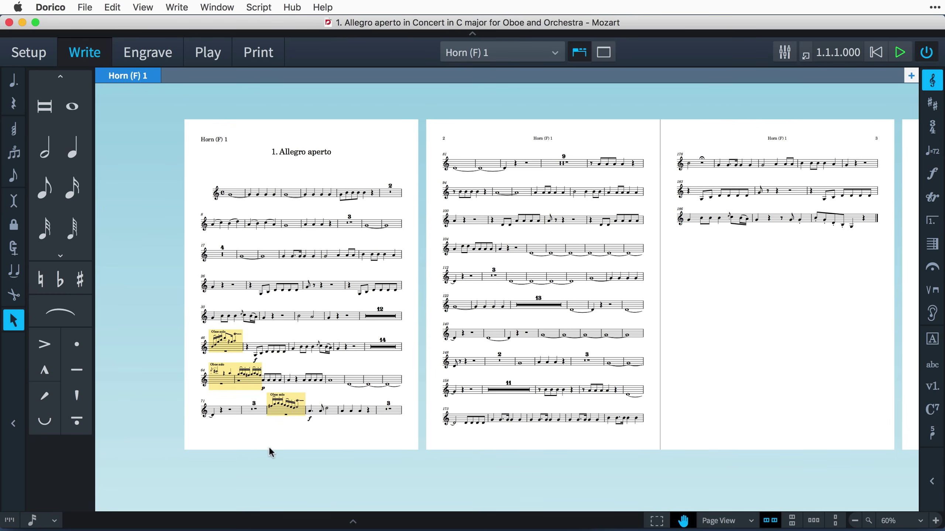
# Inspect the Horn (F) 1 part and select its Oboe solo cue at bar 46.
pyautogui.scroll(5, 225, 422)
pyautogui.scroll(5, 227, 424)
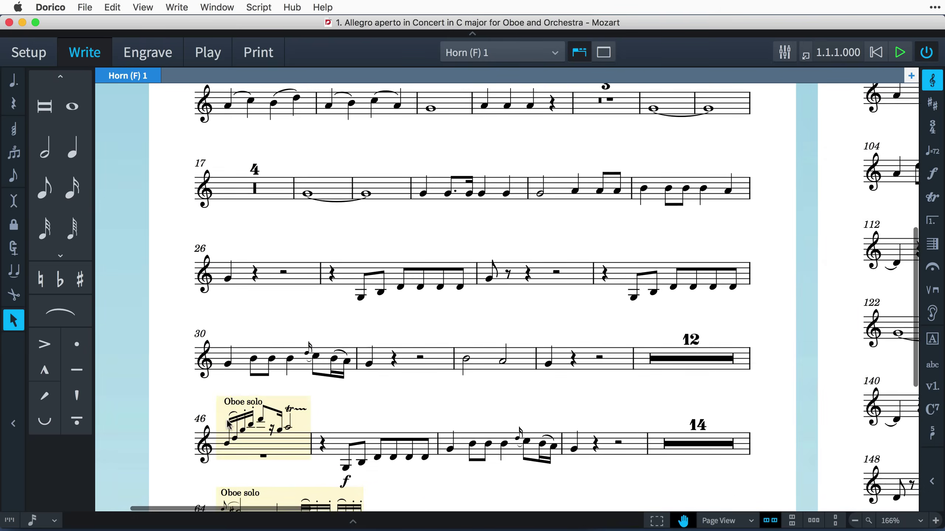
pyautogui.scroll(-2, 227, 425)
pyautogui.scroll(2, 228, 425)
pyautogui.hscroll(1, 227, 424)
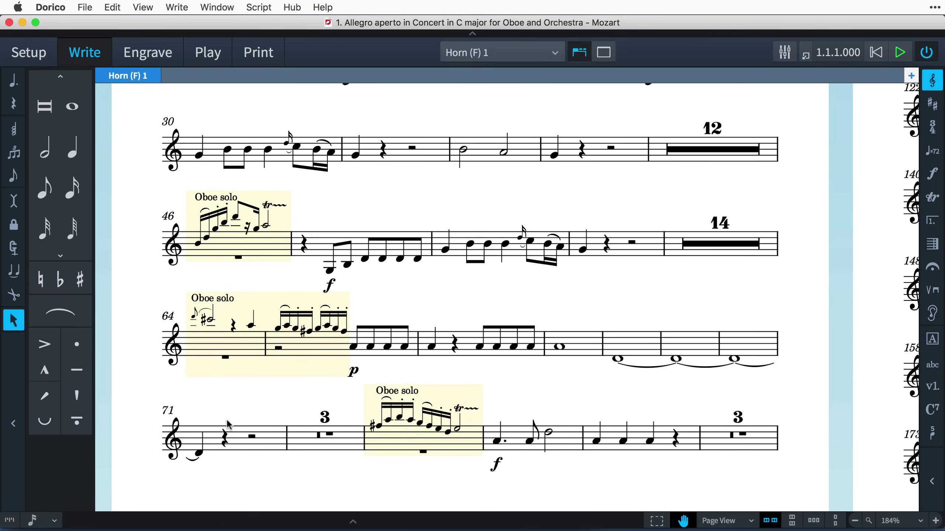
pyautogui.click(211, 201)
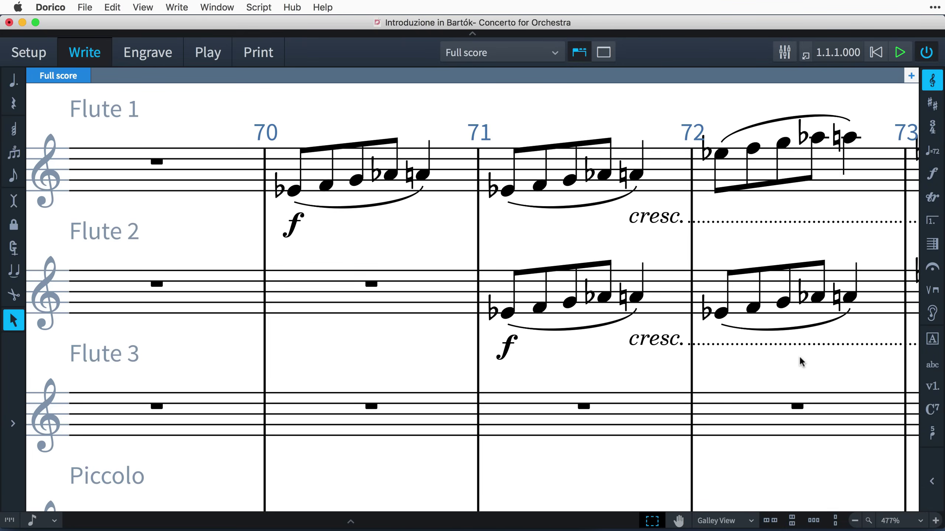
# Insert a Flute 1 cue into the Flute 2 rest in bar 70.
pyautogui.click(372, 284)
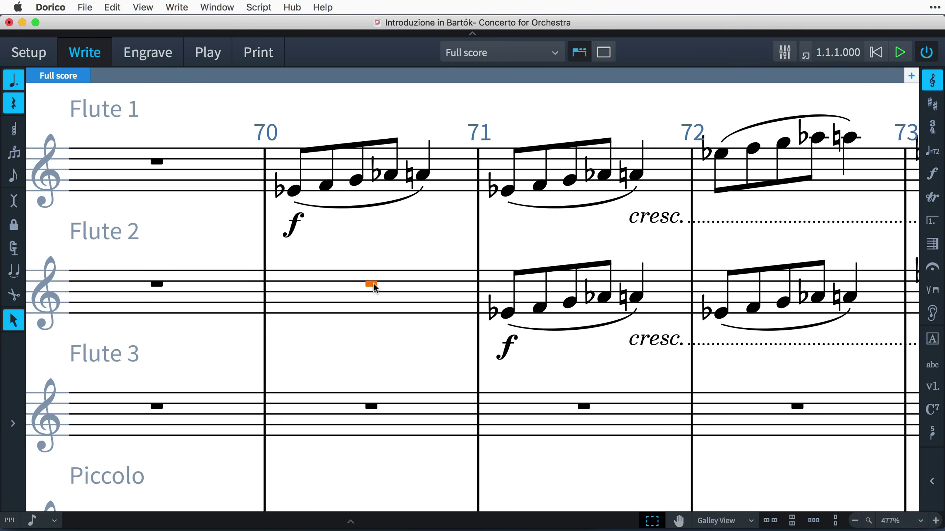
pyautogui.click(933, 313)
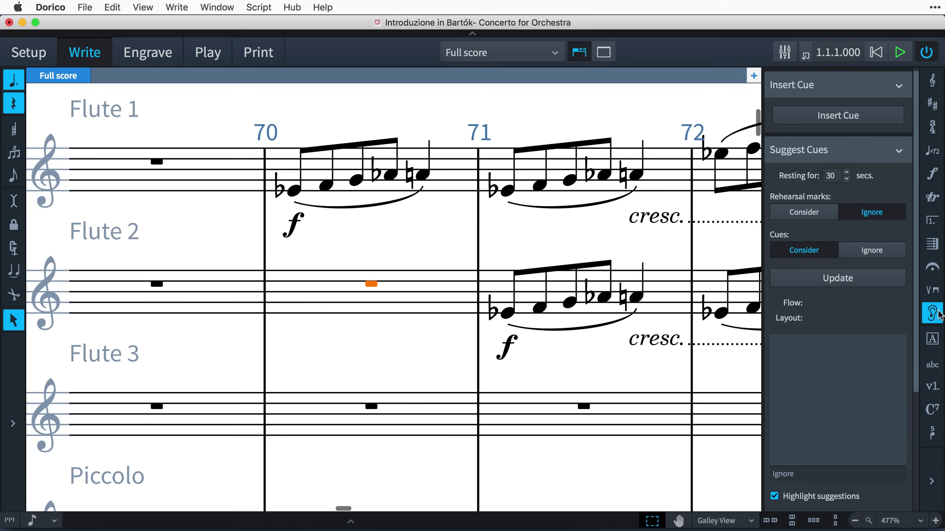
pyautogui.click(869, 126)
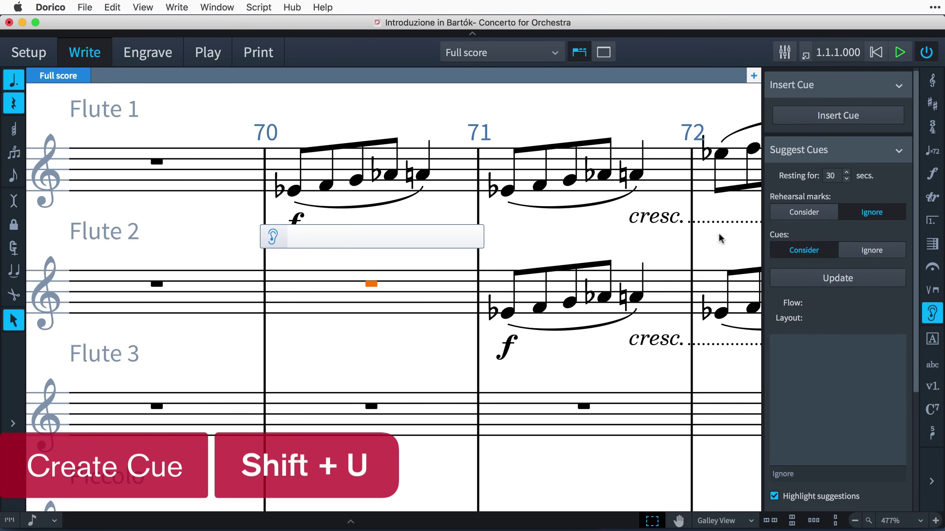
pyautogui.write('fl')
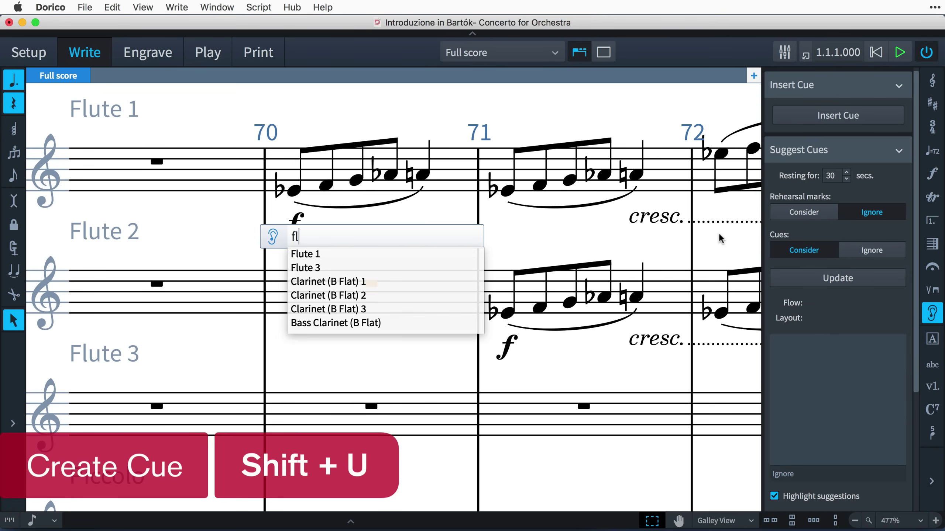
pyautogui.write('ute')
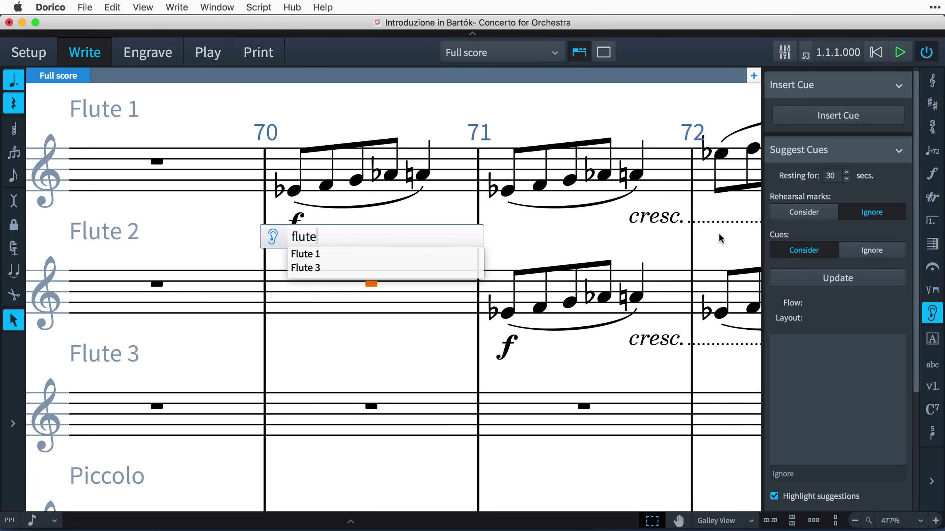
pyautogui.click(334, 256)
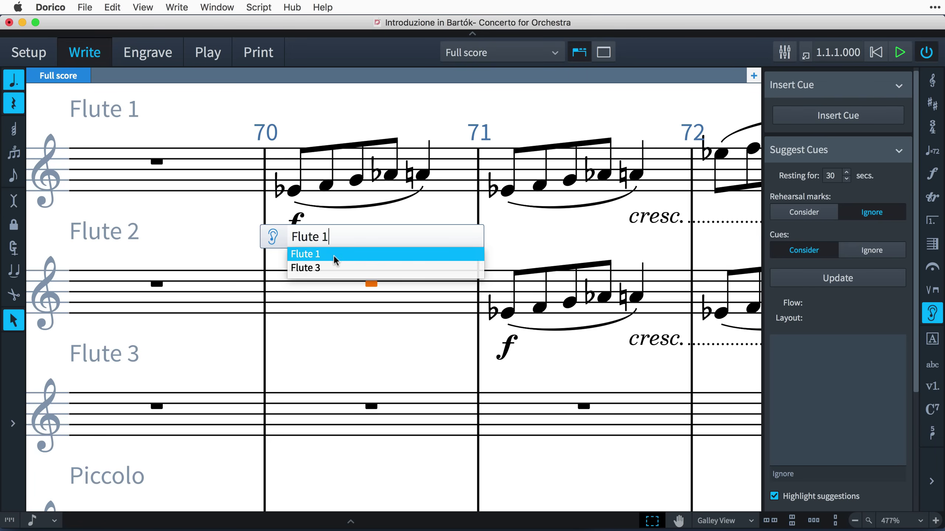
pyautogui.press('Return')
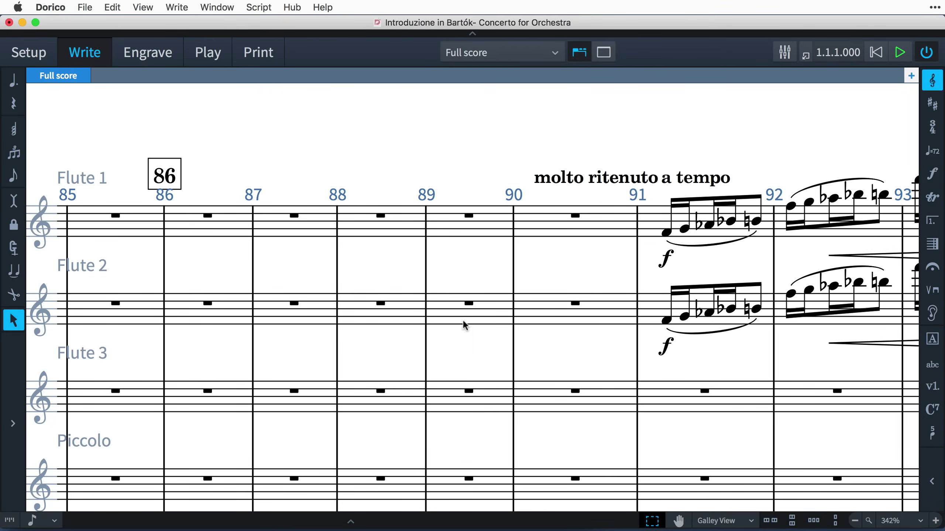
# Add a Violin I cue to Flute 2's resting bars 88–89.
pyautogui.moveTo(350, 267); pyautogui.dragTo(496, 363)
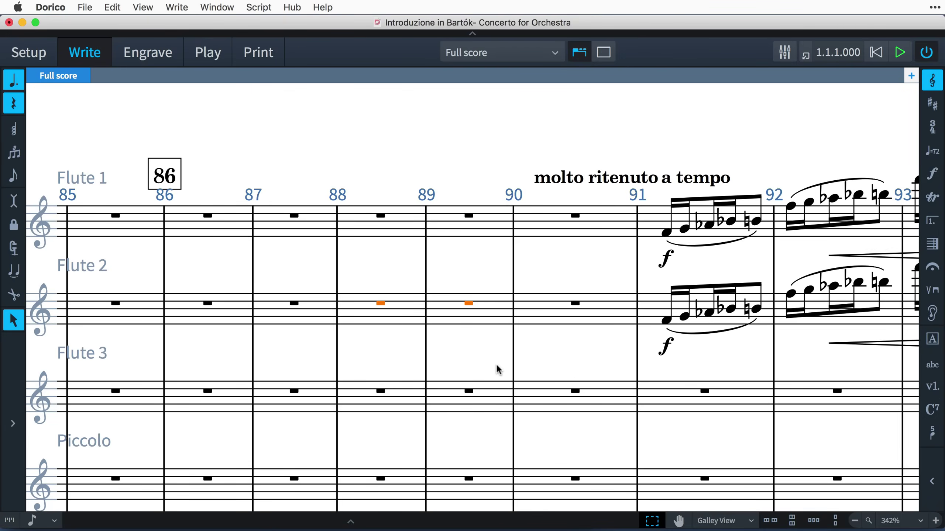
pyautogui.hotkey('shift', 'u')
pyautogui.write('v')
pyautogui.press('Down')
pyautogui.press('Return')
pyautogui.press('Return')
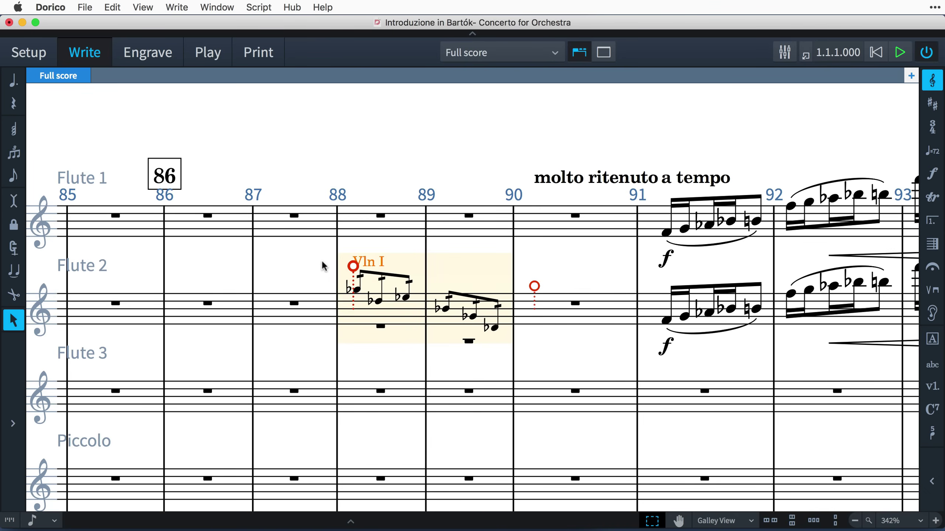
# Lengthen the Violin I cue to start in bar 87 and fill bar 90.
pyautogui.press('super+alt+Left')
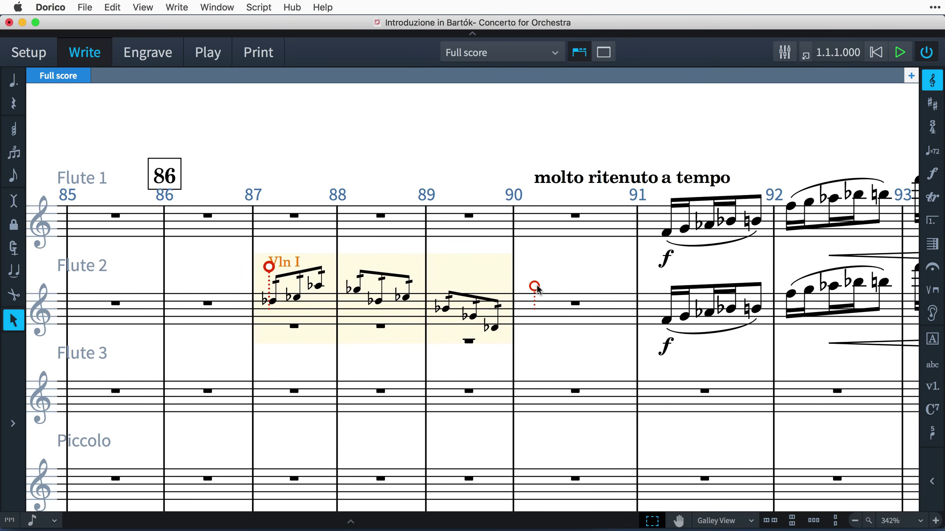
pyautogui.click(578, 288)
pyautogui.moveTo(535, 286); pyautogui.dragTo(635, 286)
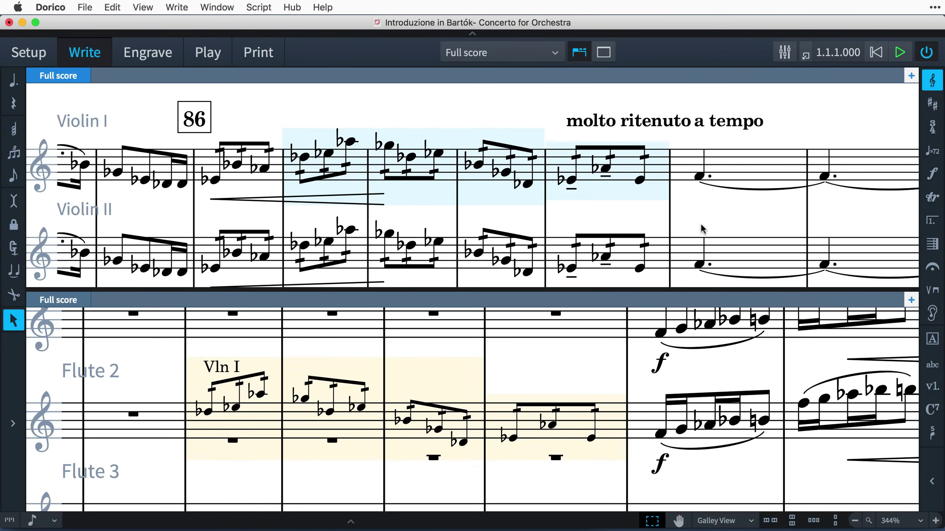
# Lower the cued Violin I passage in bars 87–90 by two steps.
pyautogui.click(355, 163)
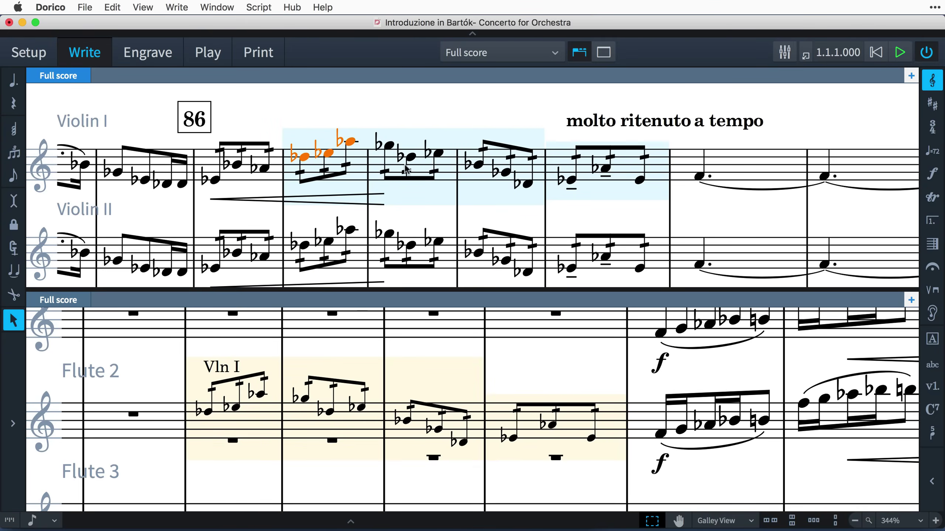
pyautogui.keyDown('shift'); pyautogui.click(628, 166); pyautogui.keyUp('shift')
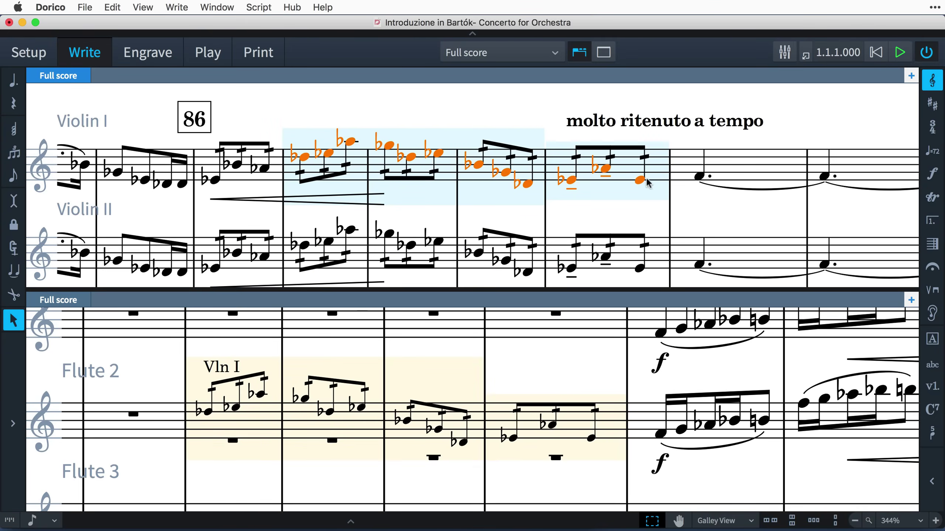
pyautogui.hotkey('alt', 'Down')
pyautogui.hotkey('alt', 'Down')
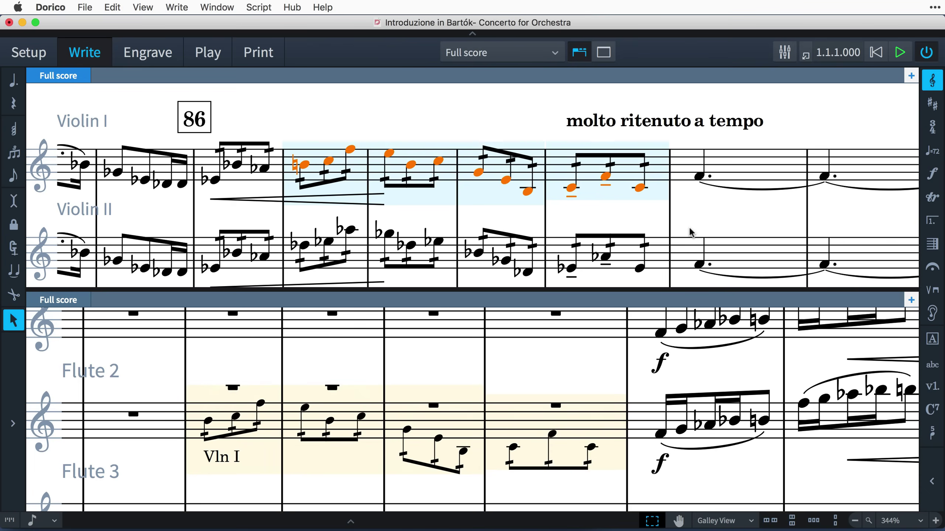
pyautogui.hotkey('alt', 'Down')
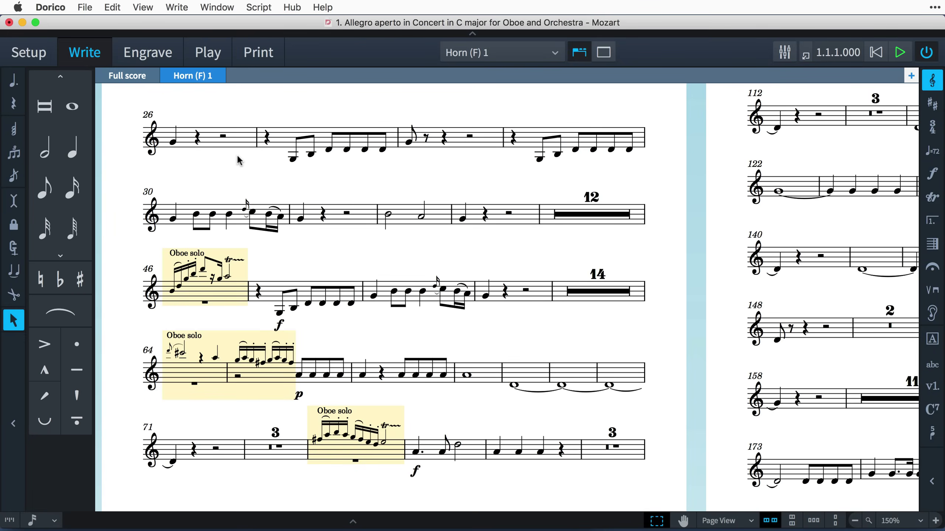
# Switch to the Mozart full score and bring up its Layout Options.
pyautogui.click(148, 78)
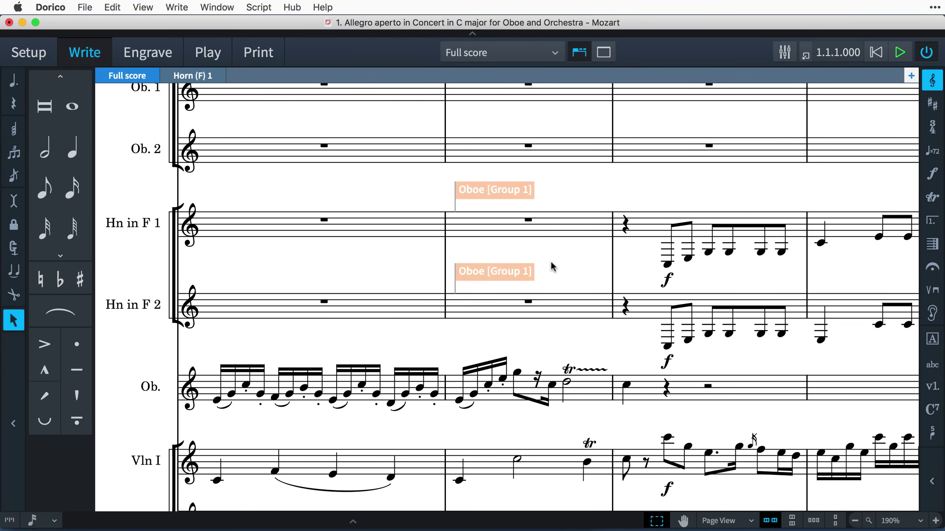
pyautogui.press('super+alt+2')
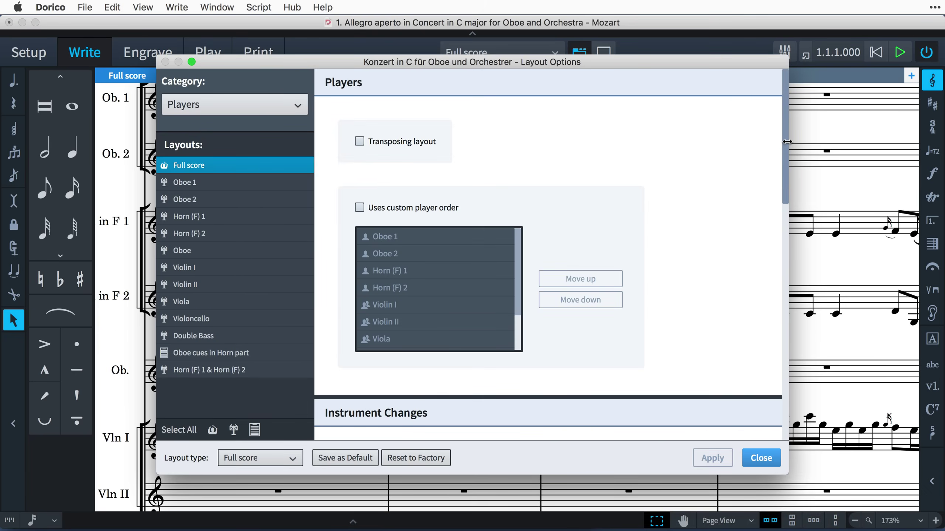
# Leave cue display off for the full score and close Layout Options.
pyautogui.moveTo(785, 142); pyautogui.dragTo(803, 375)
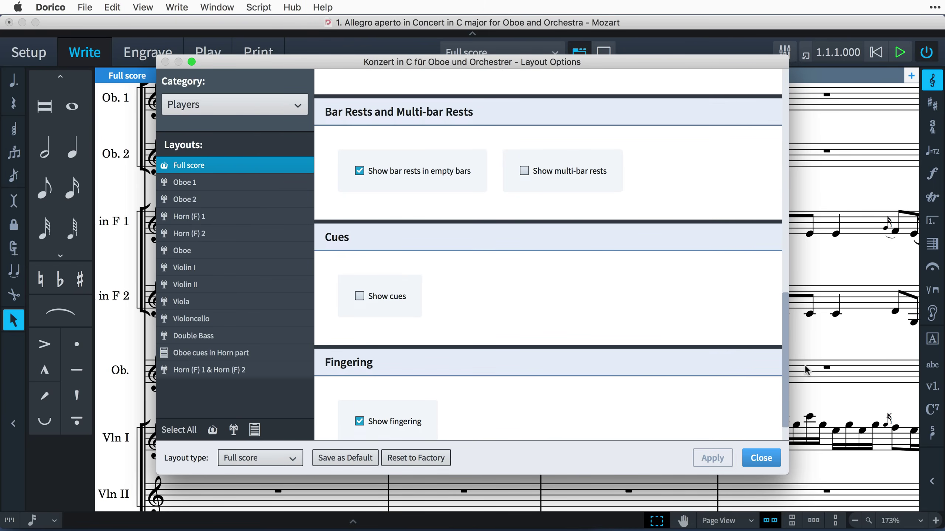
pyautogui.click(399, 297)
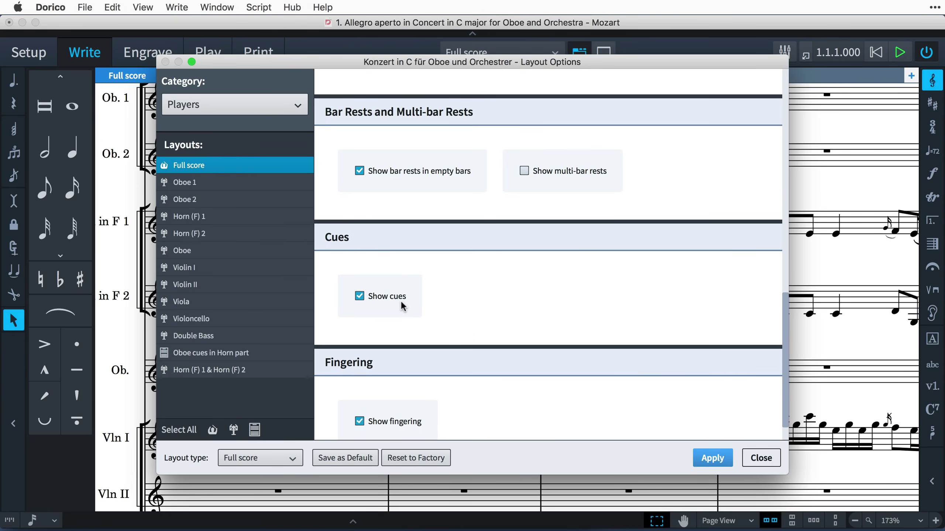
pyautogui.click(397, 296)
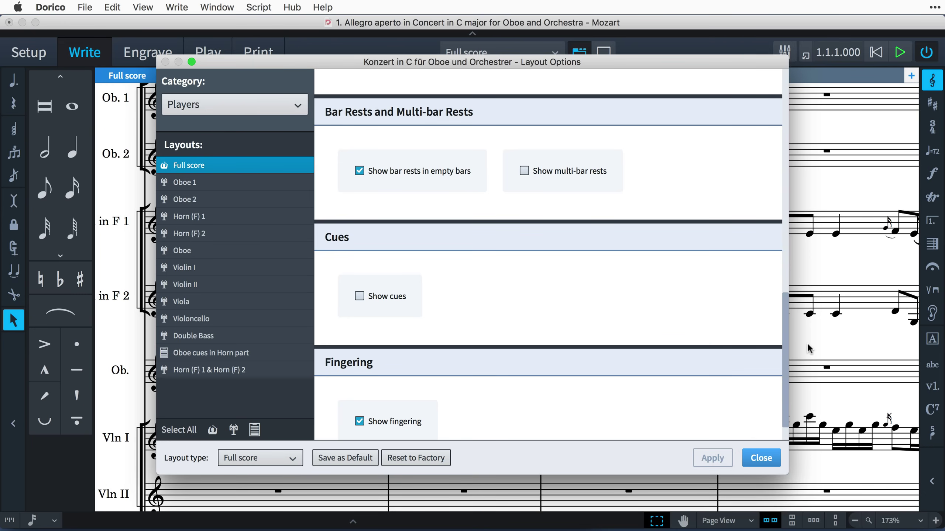
pyautogui.press('Escape')
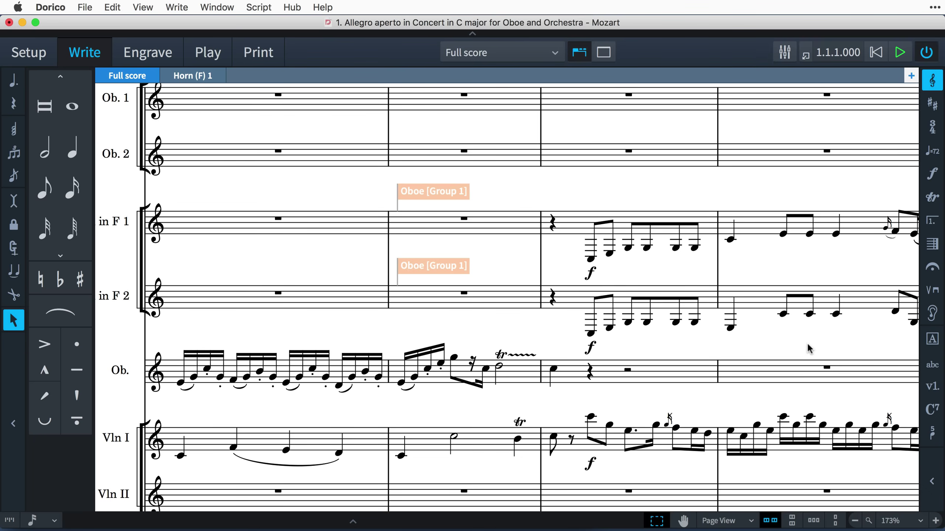
# Select the Oboe [Group 1] cues in the horn staves, then show the Horn (F) 1 part.
pyautogui.click(421, 198)
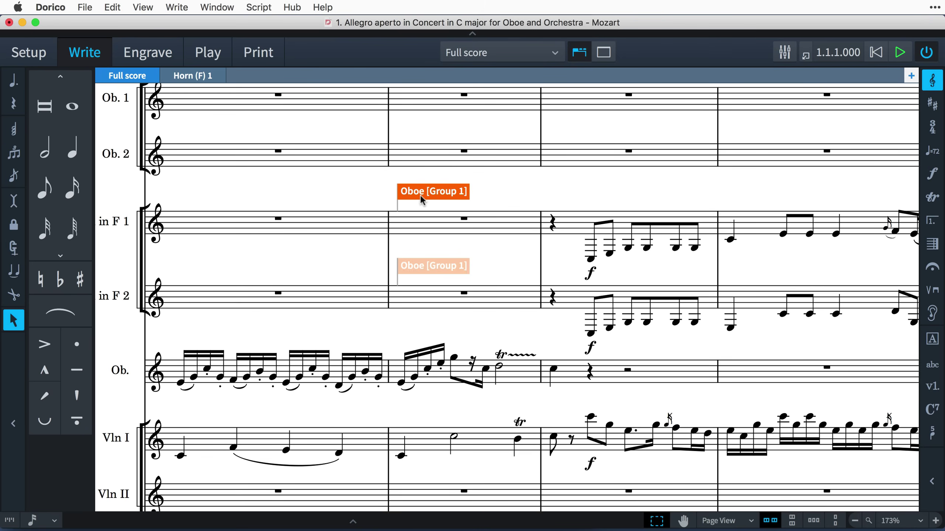
pyautogui.click(430, 268)
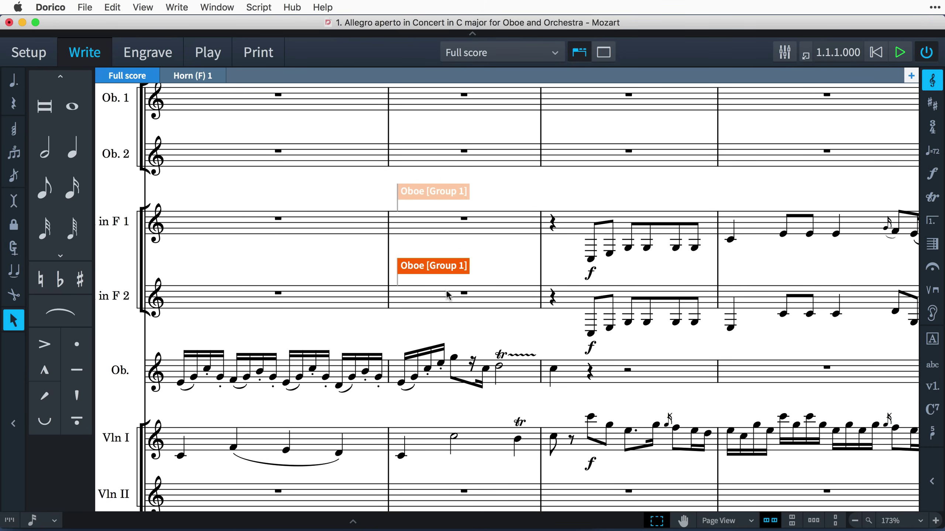
pyautogui.press('w')
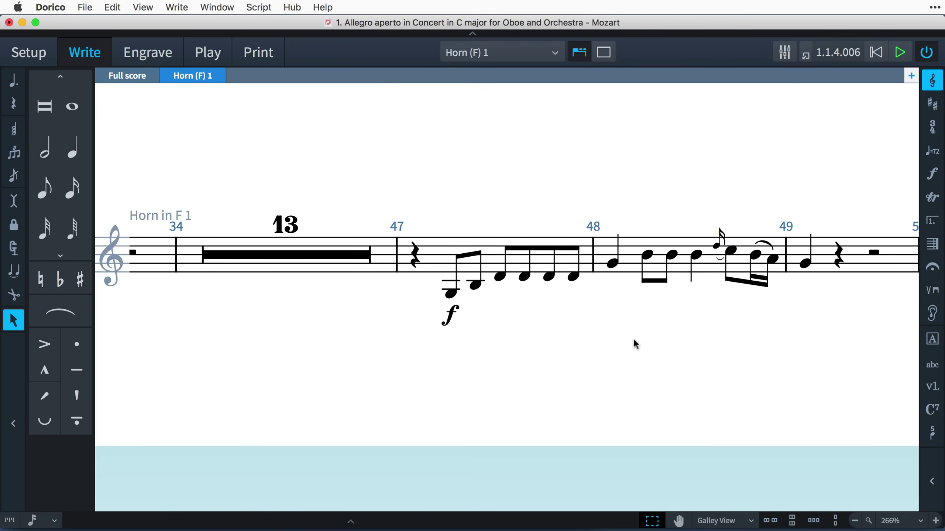
# Insert an Oboe (Group 1) cue in bar 46 of the Horn (F) 1 part.
pyautogui.doubleClick(416, 257)
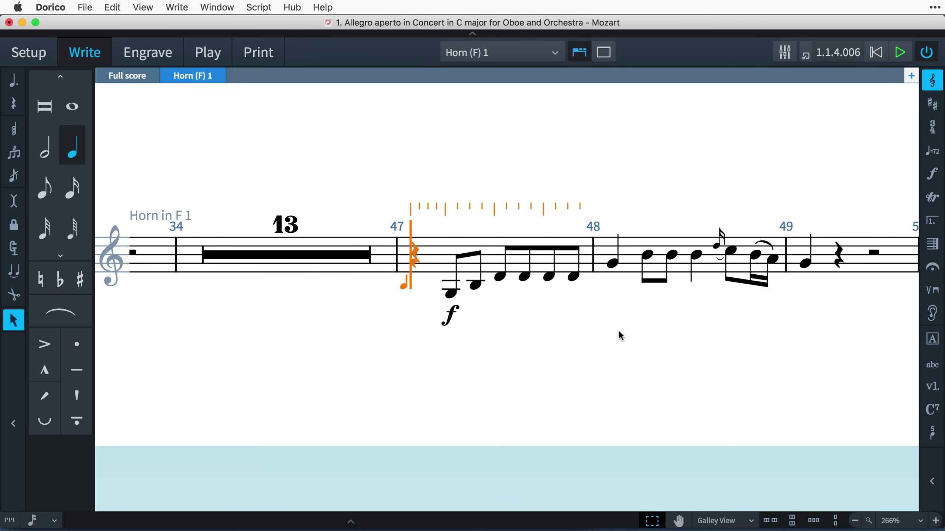
pyautogui.press('Left')
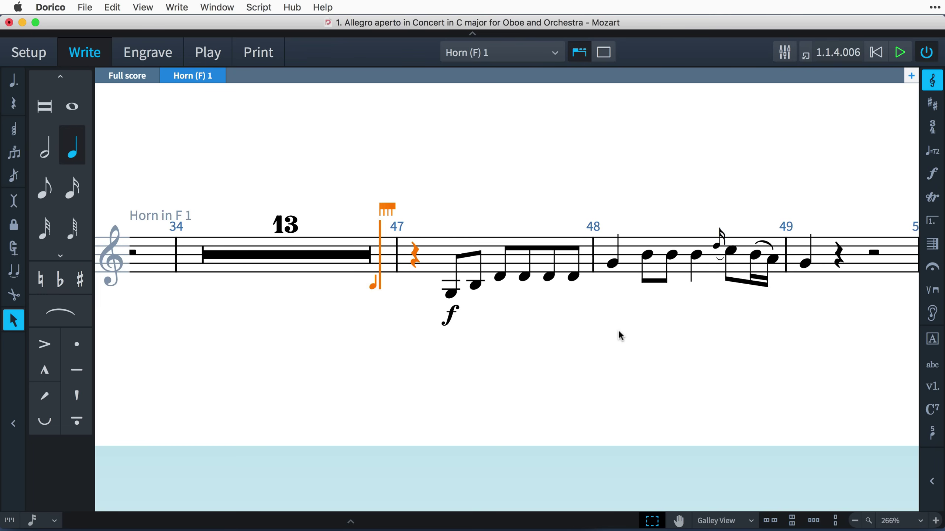
pyautogui.hotkey('shift', 'p')
pyautogui.write('oboe')
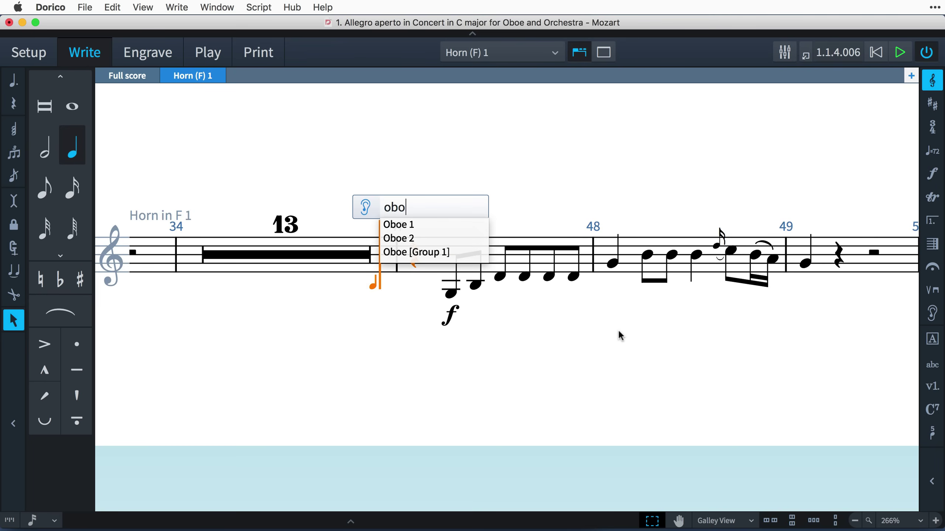
pyautogui.press('Down')
pyautogui.press('Down')
pyautogui.press('Down')
pyautogui.press('Return')
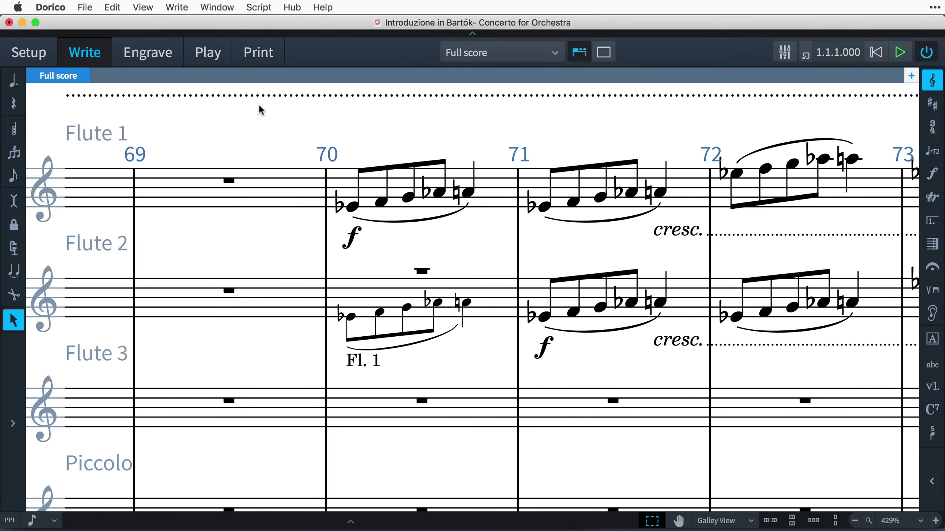
# Turn on Highlight Cues from the View menu.
pyautogui.click(152, 8)
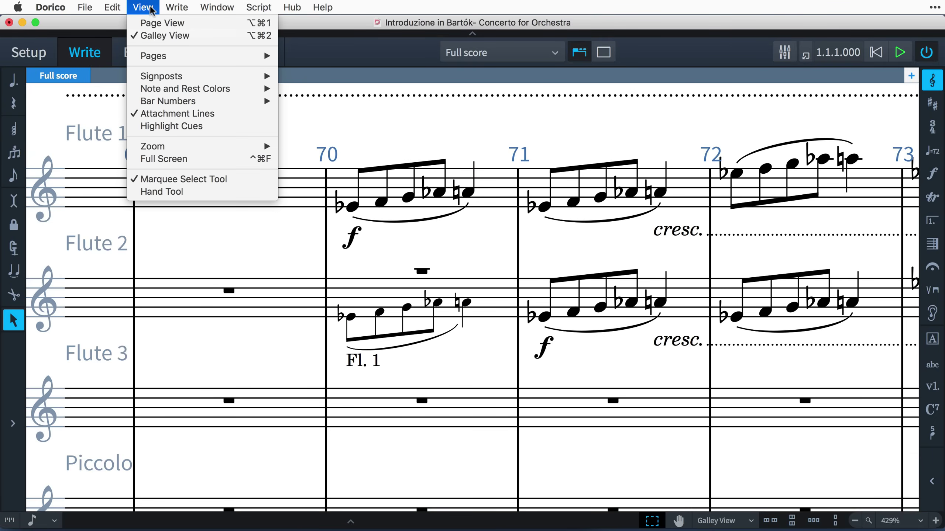
pyautogui.click(220, 132)
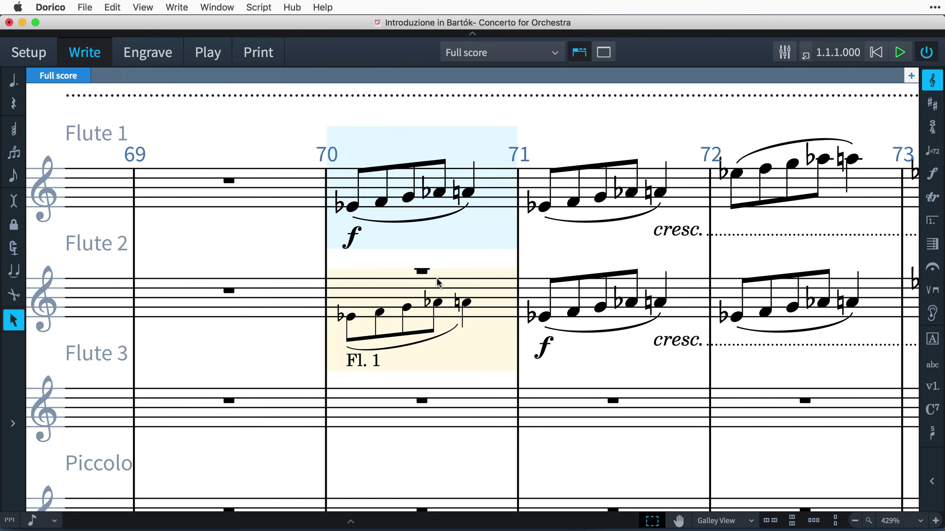
# Select the Fl. 1 cue in Flute 2 bar 70 and show the cue suggestion options.
pyautogui.click(469, 310)
pyautogui.scroll(-10, 509, 373)
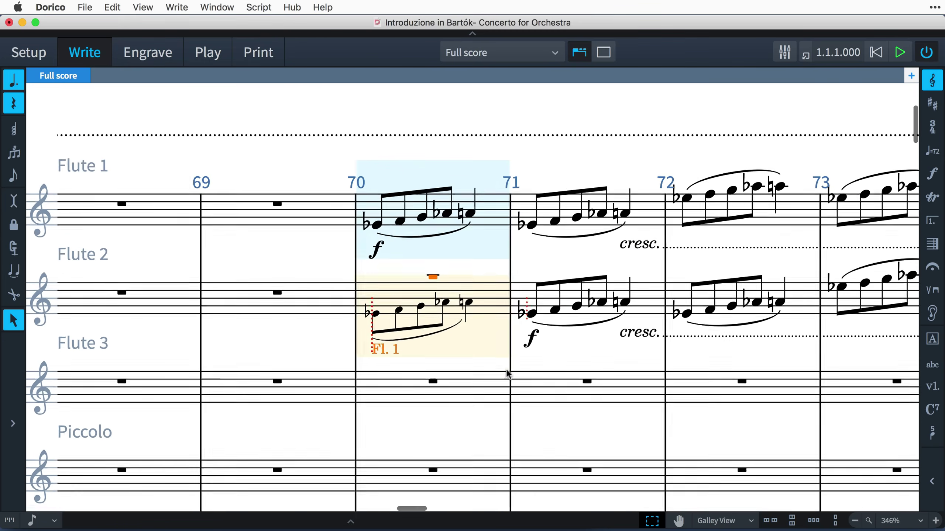
pyautogui.scroll(-10, 508, 373)
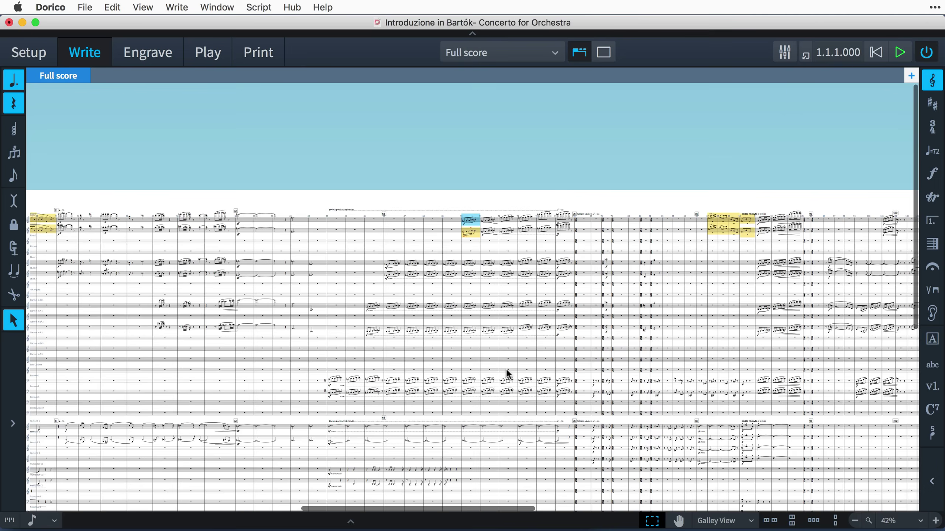
pyautogui.hscroll(10, 506, 369)
pyautogui.scroll(-3, 506, 369)
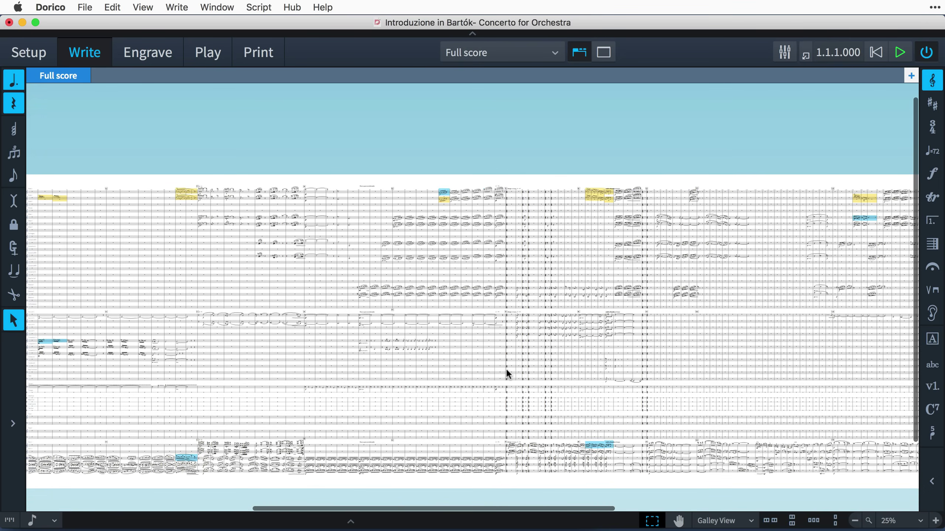
pyautogui.hscroll(5, 506, 371)
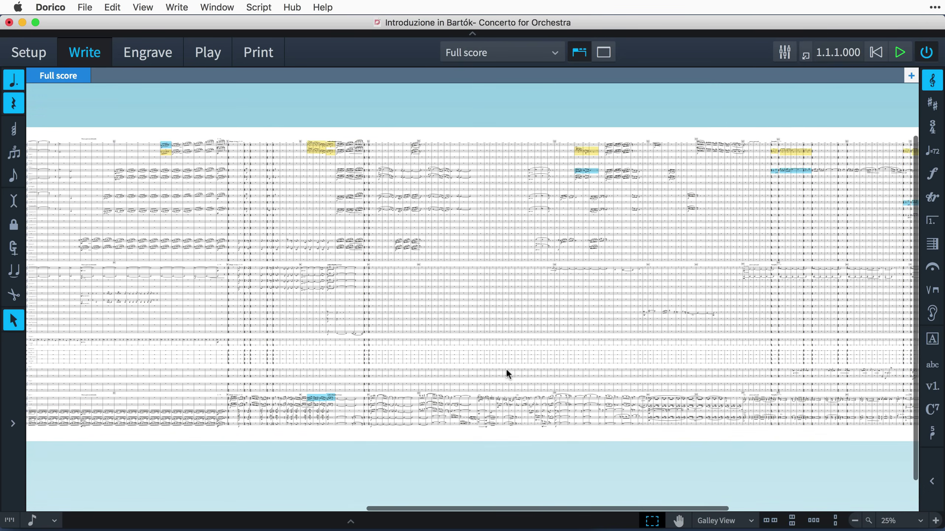
pyautogui.click(932, 313)
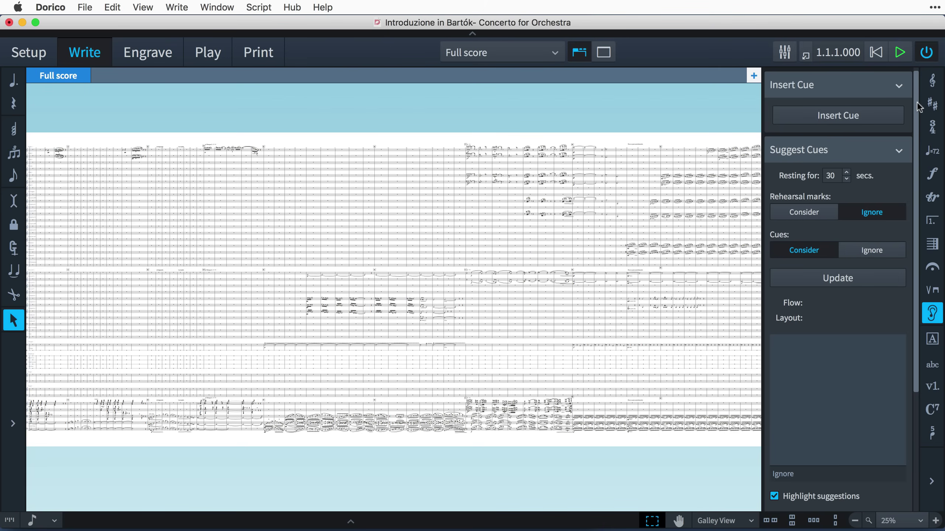
# Update cue suggestions for instruments resting 30 seconds, with existing cues set to Consider.
pyautogui.moveTo(916, 103); pyautogui.dragTo(926, 153)
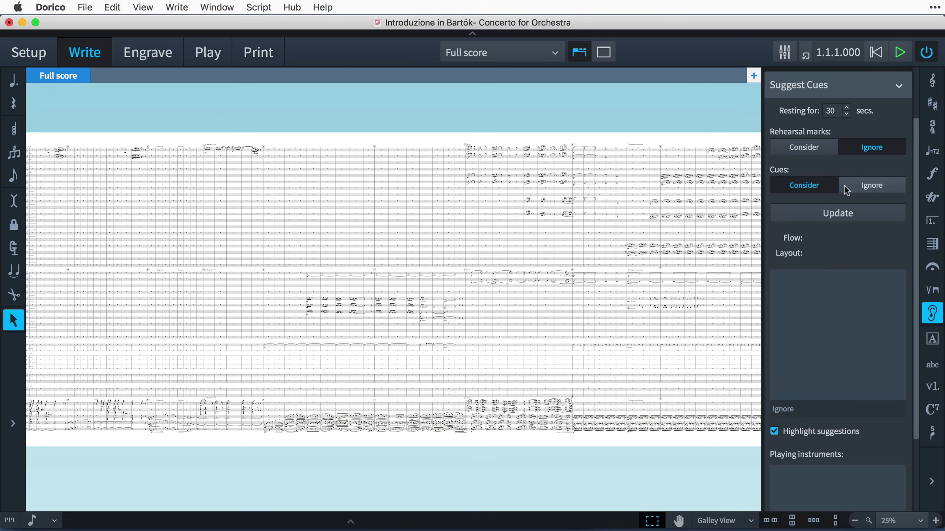
pyautogui.click(865, 215)
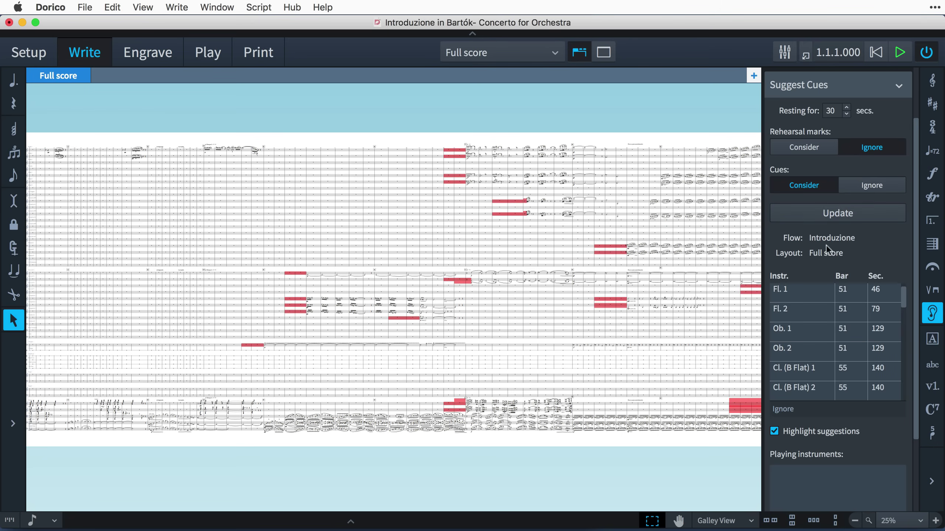
# Zoom the score to 200% and locate the suggested Flute 1 cue.
pyautogui.hscroll(2, 714, 282)
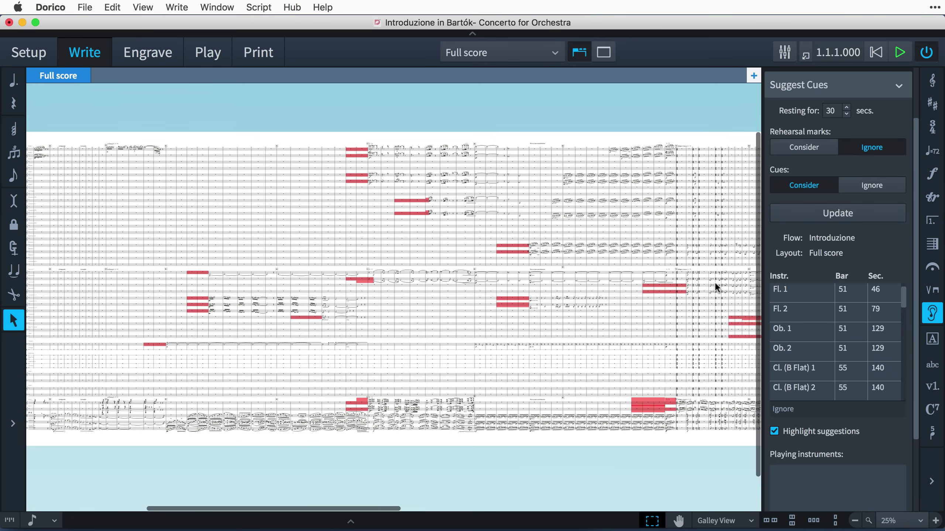
pyautogui.press('super+equal')
pyautogui.click(797, 294)
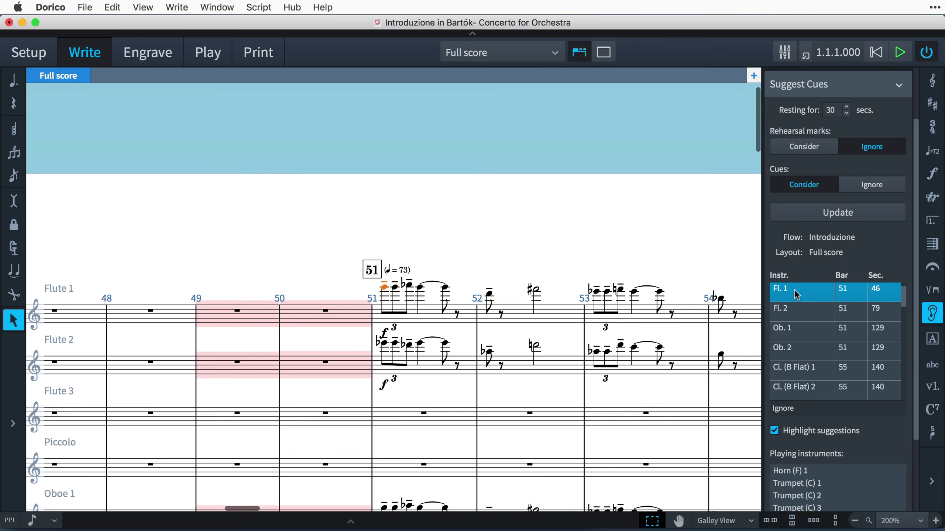
# Add a Viola cue across Flute 1's bars 49–50, then show the Oboe 1 suggestion.
pyautogui.moveTo(207, 290); pyautogui.dragTo(345, 323)
pyautogui.hotkey('shift', 'alt', 'c')
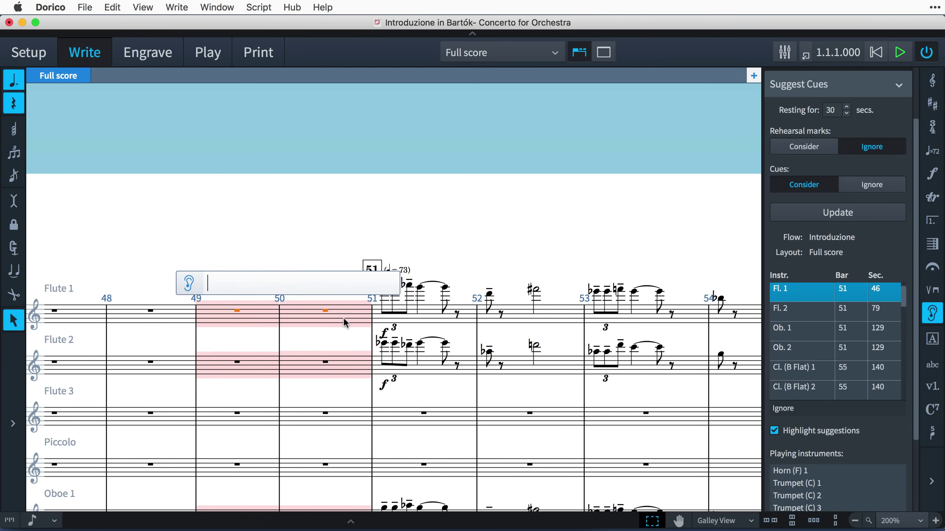
pyautogui.write('viola')
pyautogui.press('Return')
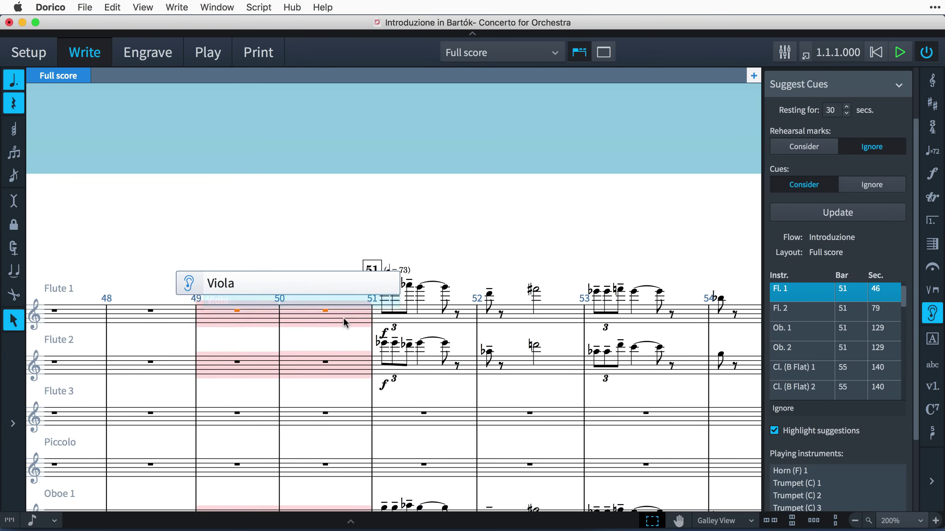
pyautogui.press('Return')
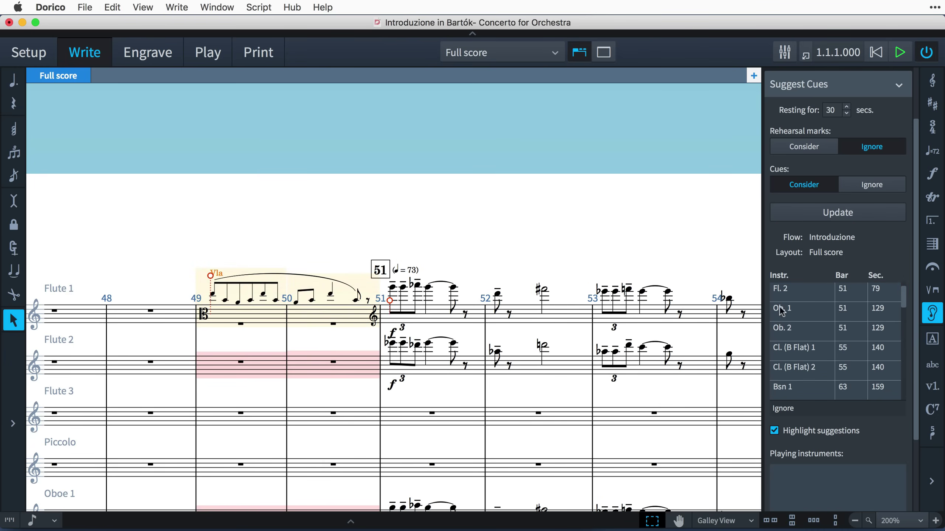
pyautogui.click(850, 314)
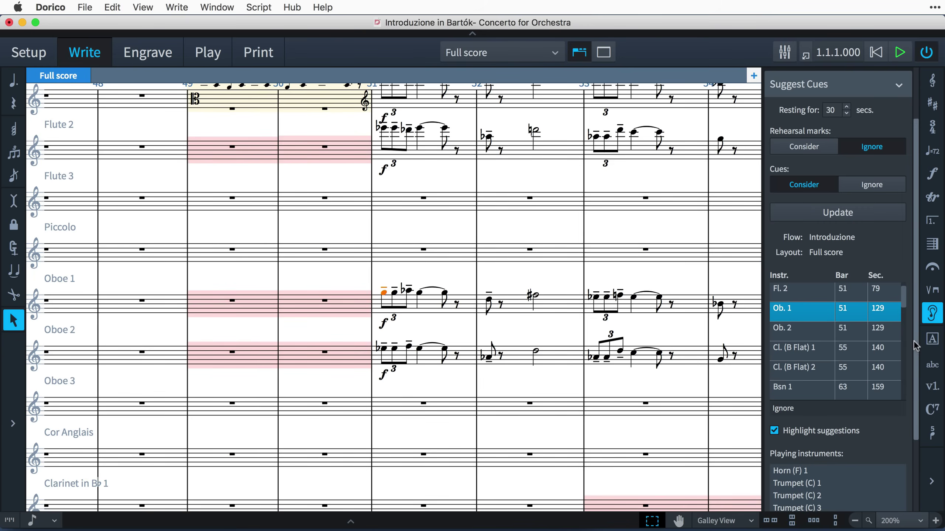
# Ignore the Oboe 1 cue suggestion and switch off Highlight suggestions in the score.
pyautogui.scroll(-5, 917, 419)
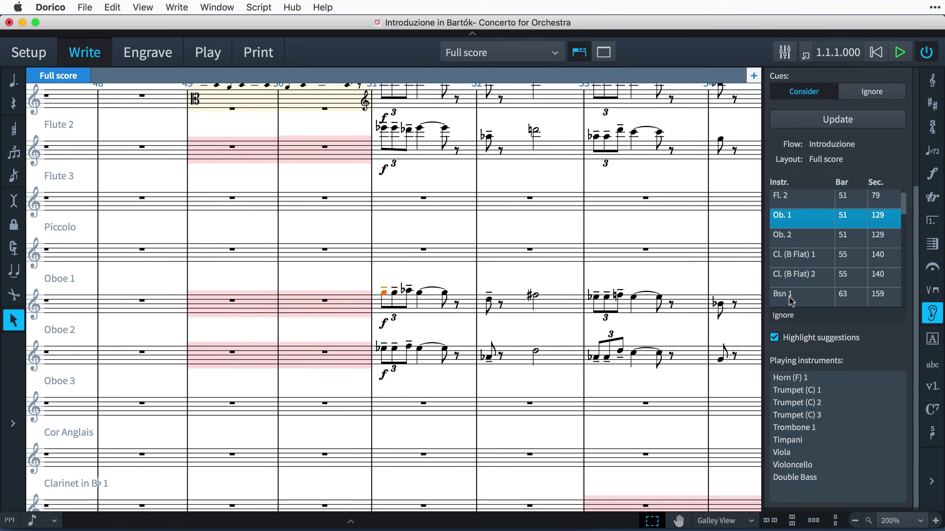
pyautogui.click(786, 316)
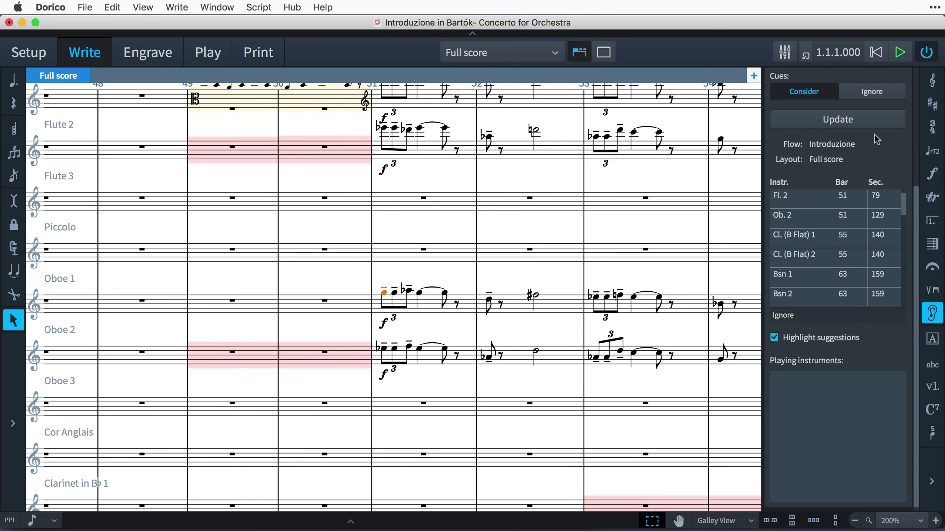
pyautogui.scroll(-5, 672, 392)
pyautogui.hscroll(3, 672, 392)
pyautogui.scroll(-5, 672, 391)
pyautogui.hscroll(4, 672, 392)
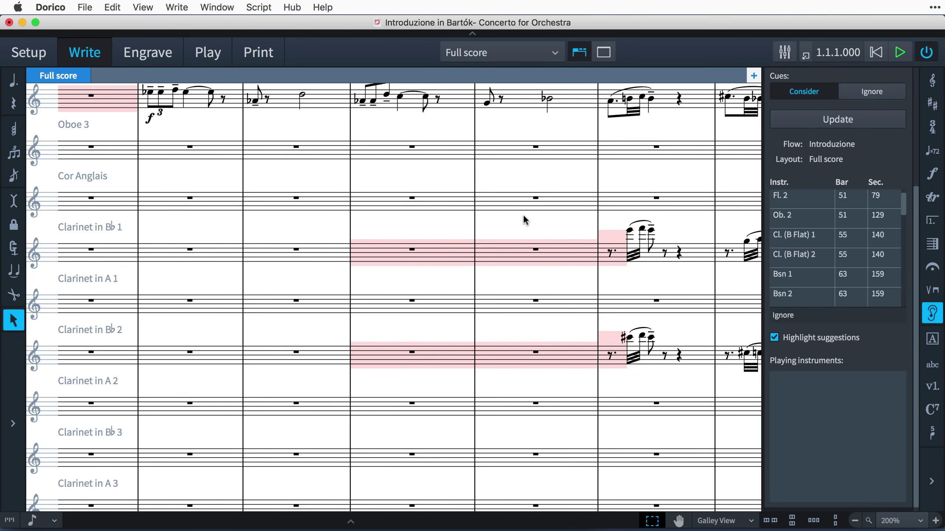
pyautogui.click(791, 341)
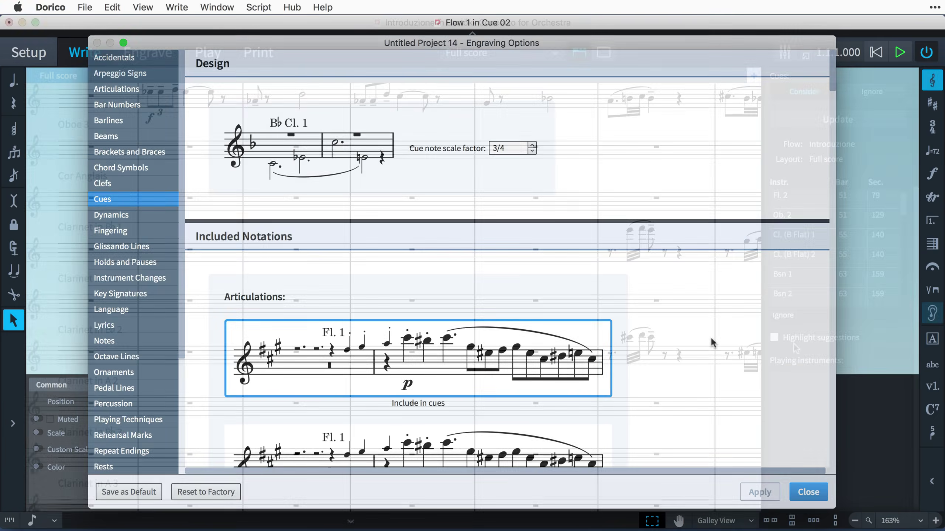
# Review the Cues engraving options down to the Clefs section, then close the dialog.
pyautogui.scroll(-8, 710, 336)
pyautogui.scroll(-15, 711, 342)
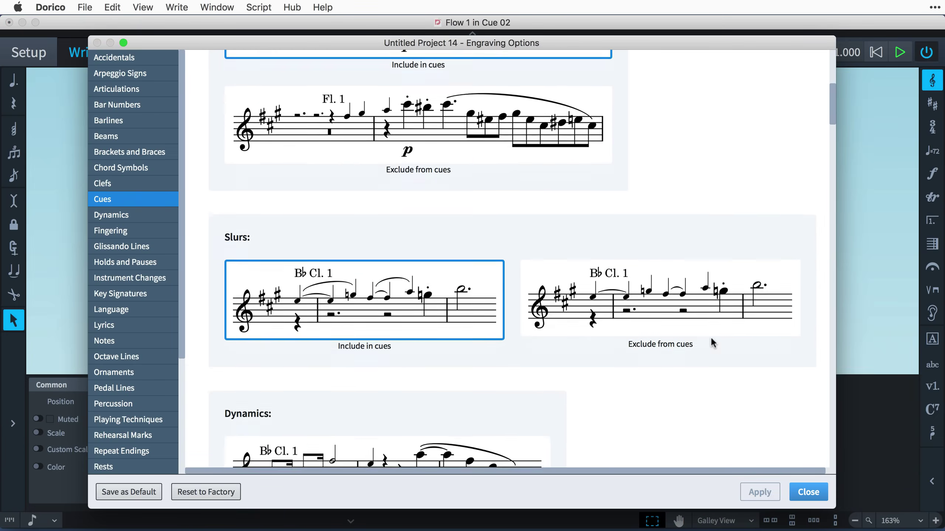
pyautogui.scroll(-8, 711, 343)
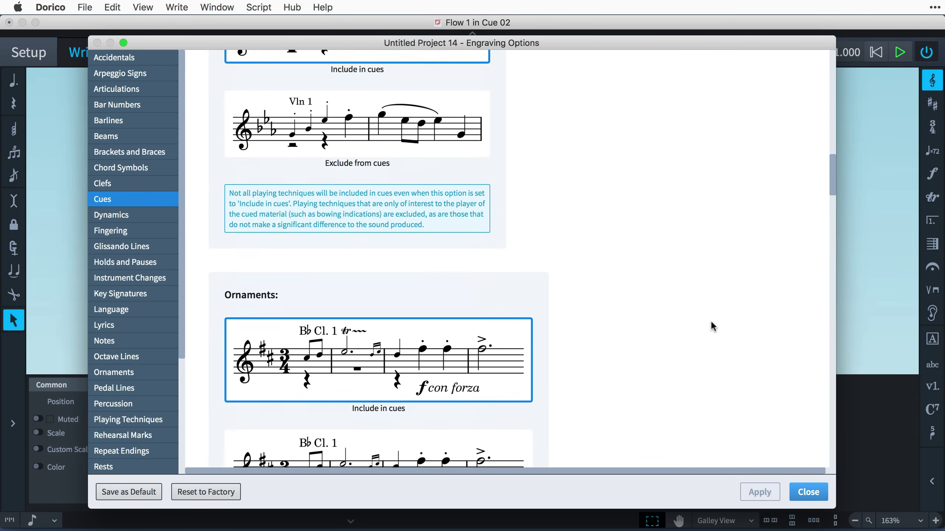
pyautogui.scroll(-10, 712, 326)
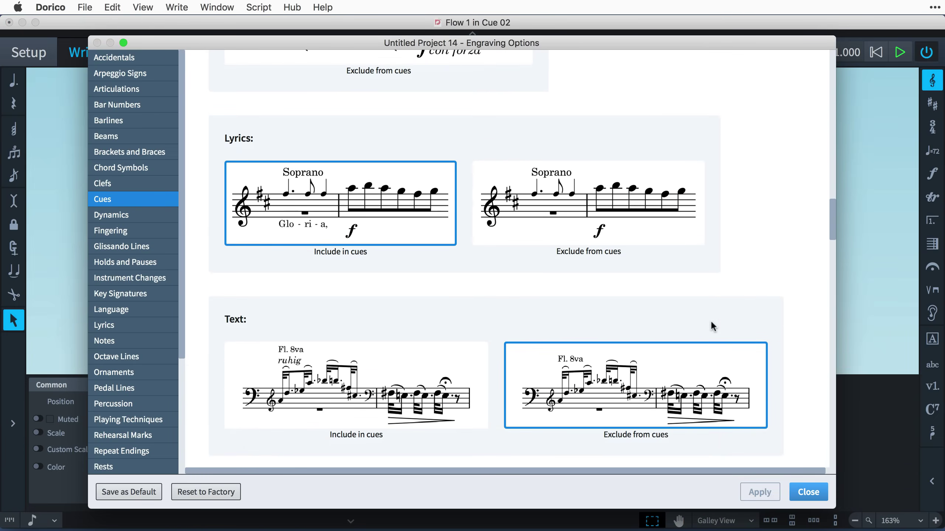
pyautogui.scroll(-12, 711, 323)
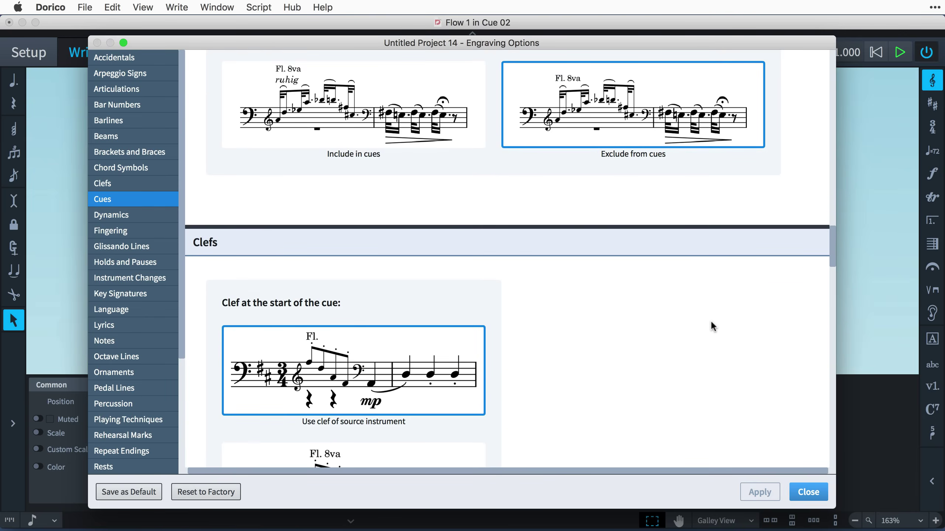
pyautogui.scroll(-3, 711, 326)
pyautogui.click(819, 492)
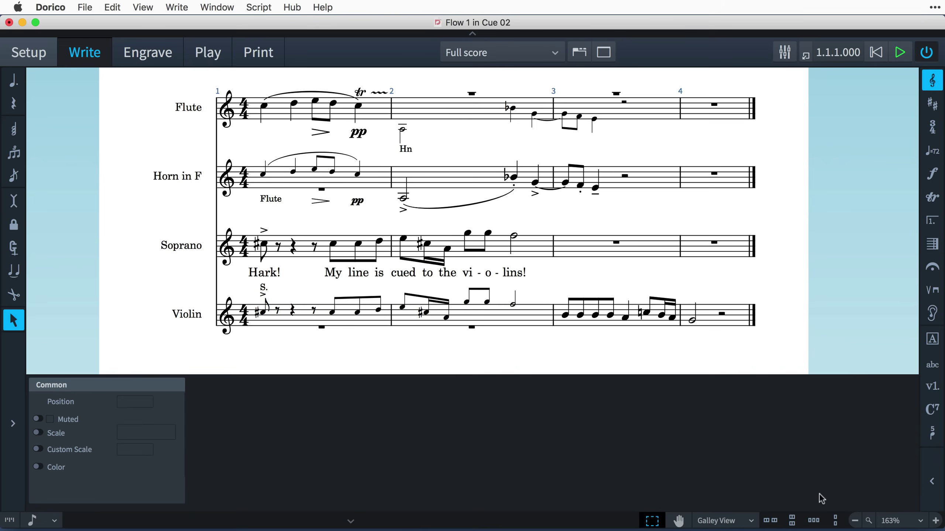
# Restore the Horn staff's Flute cue label to the short 'Fl.', placed above the staff.
pyautogui.click(263, 289)
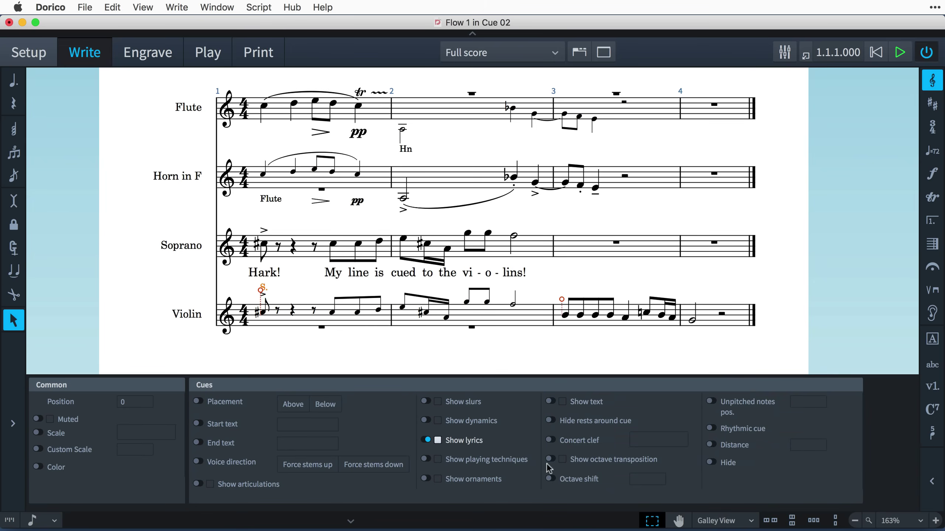
pyautogui.click(270, 206)
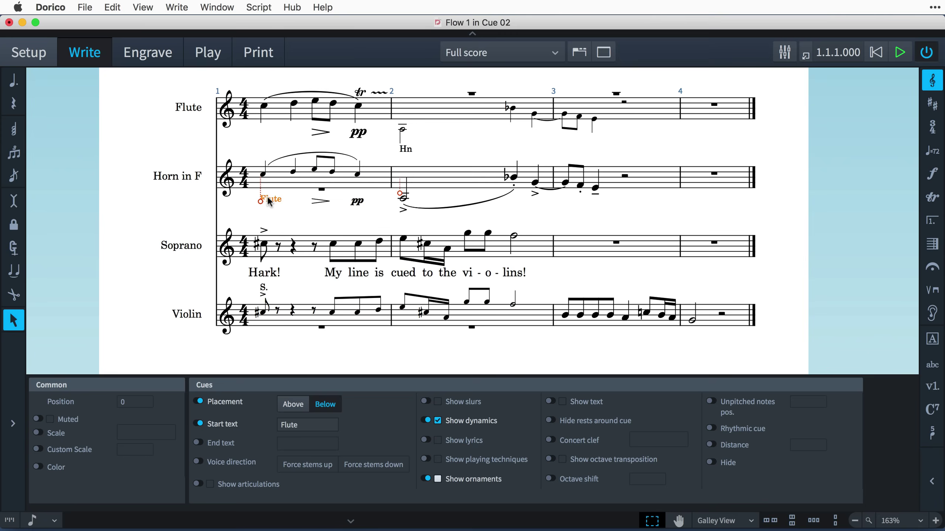
pyautogui.click(198, 425)
pyautogui.click(198, 401)
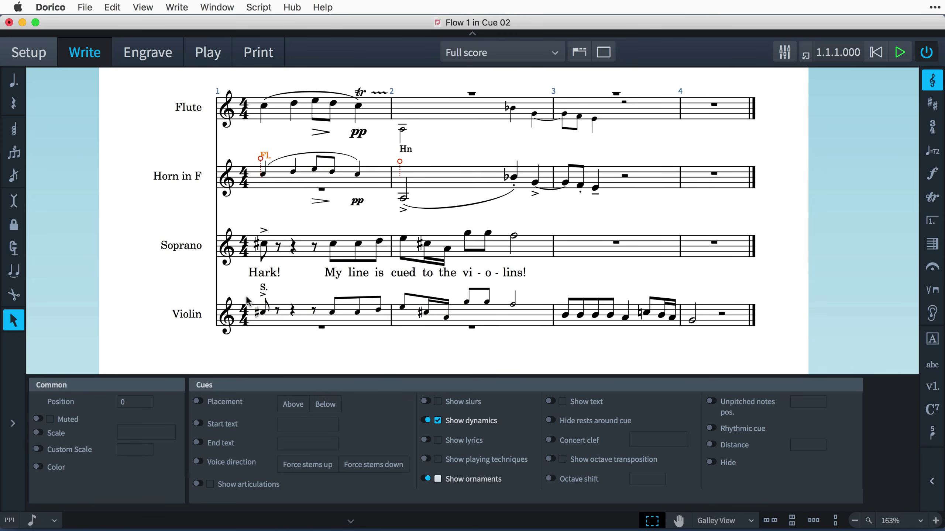
# Show slurs, accents and staccato dots in the Flute staff's Hn cue.
pyautogui.click(409, 151)
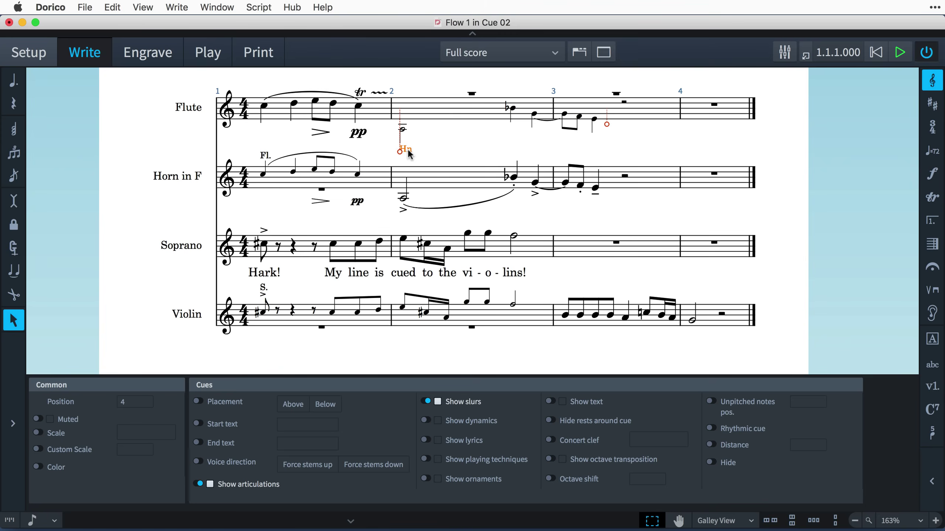
pyautogui.click(426, 402)
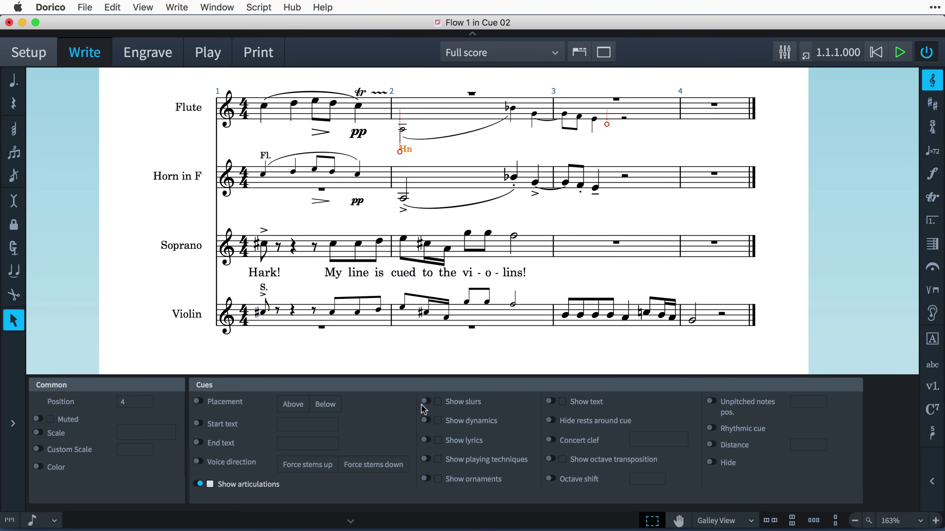
pyautogui.click(199, 484)
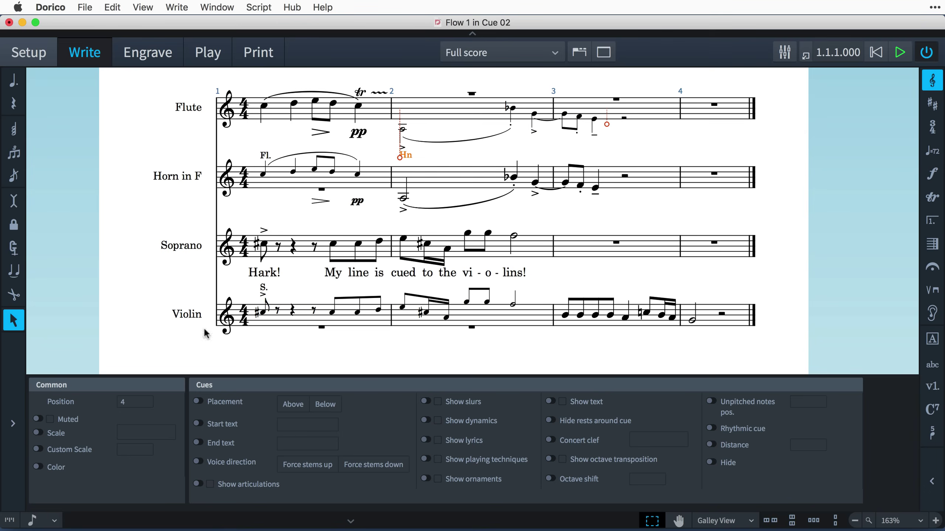
# Drop dynamics and show the trill in the Fl. cue, and show lyrics in the Violin's S. cue.
pyautogui.click(264, 156)
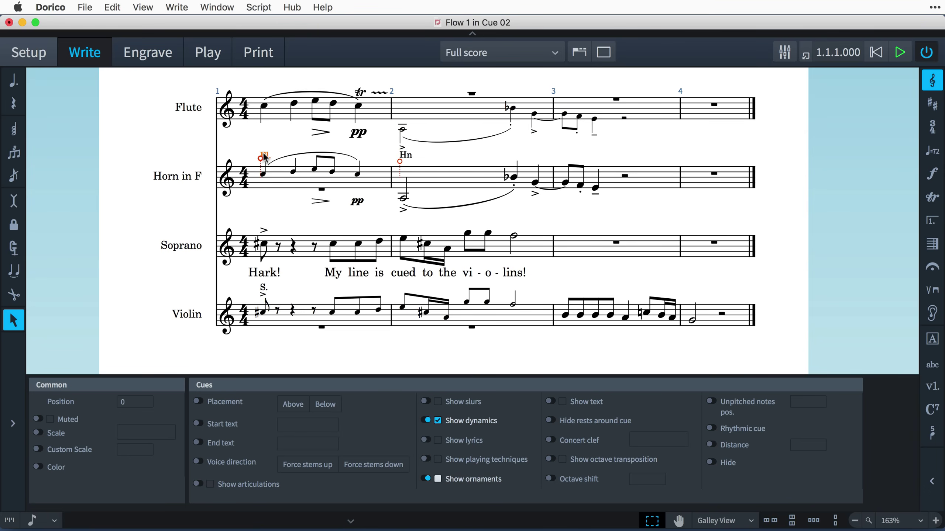
pyautogui.click(426, 420)
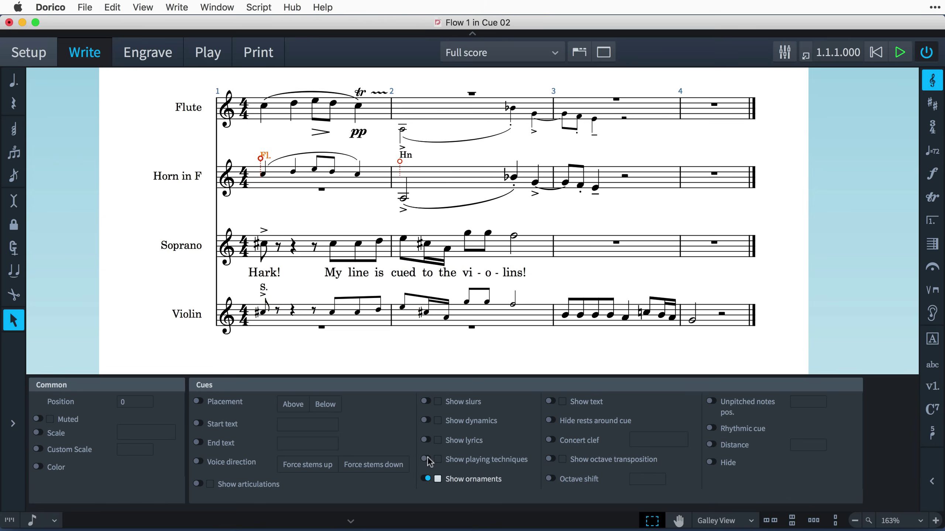
pyautogui.click(426, 479)
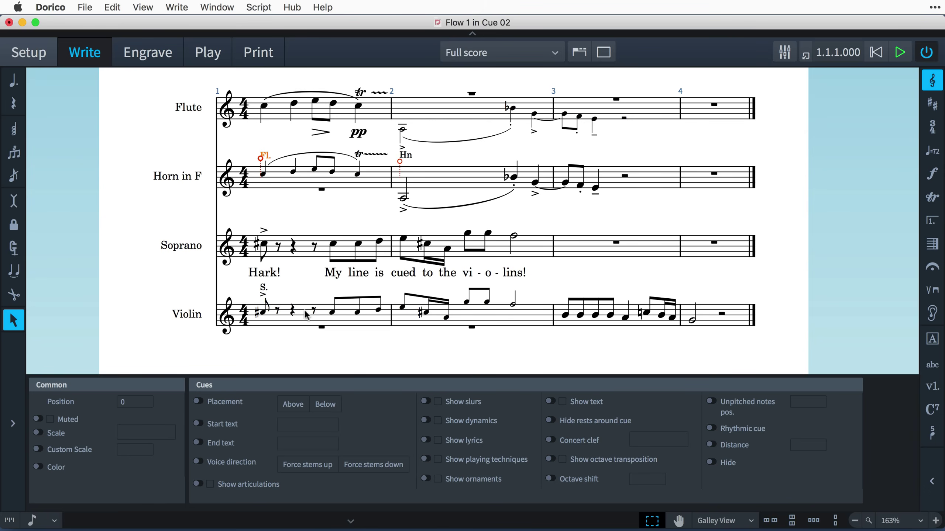
pyautogui.click(263, 290)
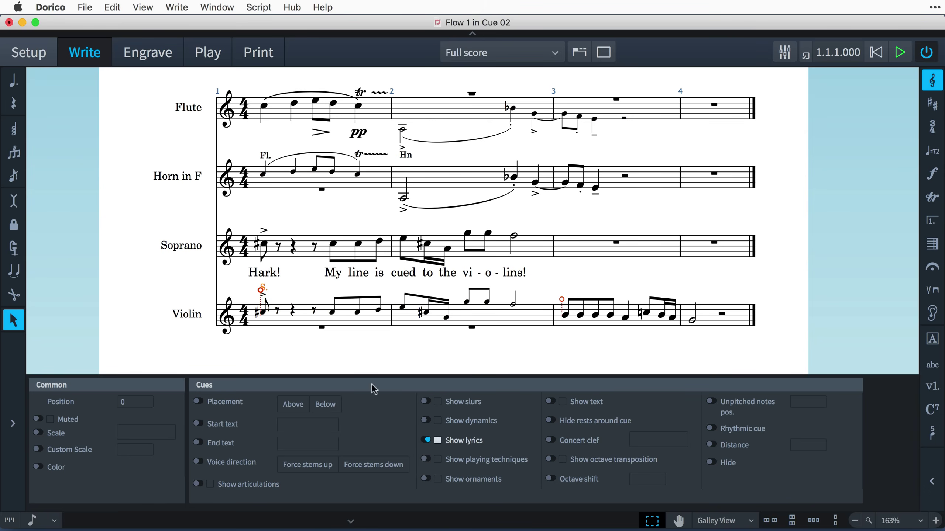
pyautogui.click(426, 440)
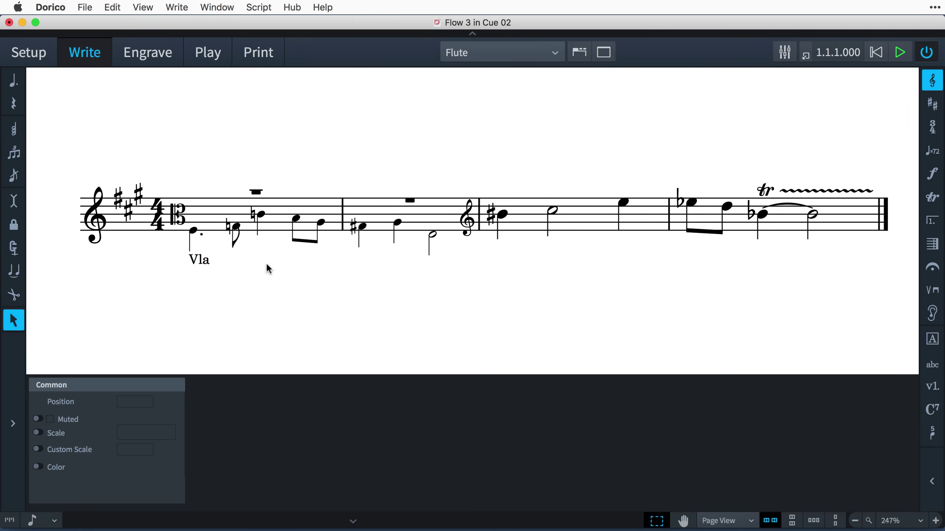
# Set the Vla cue's transposed clef to None and its octave shift to 1.
pyautogui.click(202, 262)
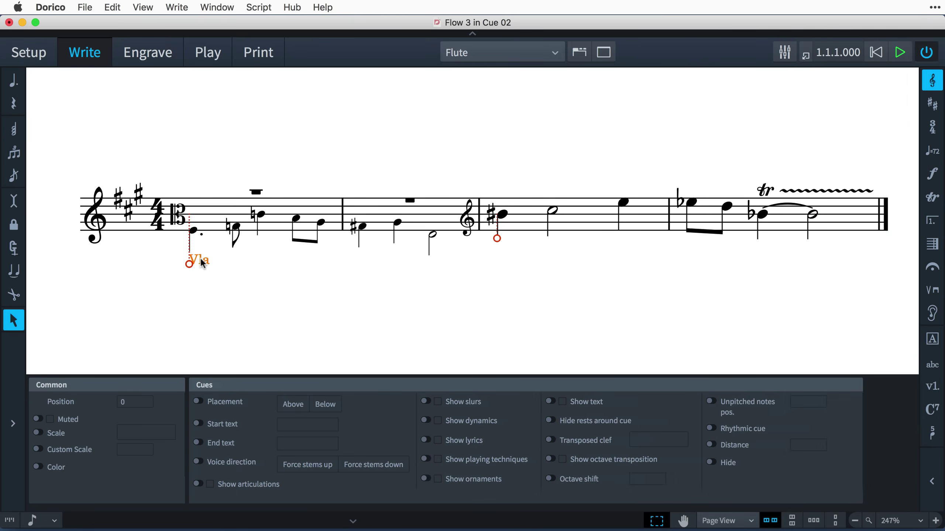
pyautogui.click(551, 441)
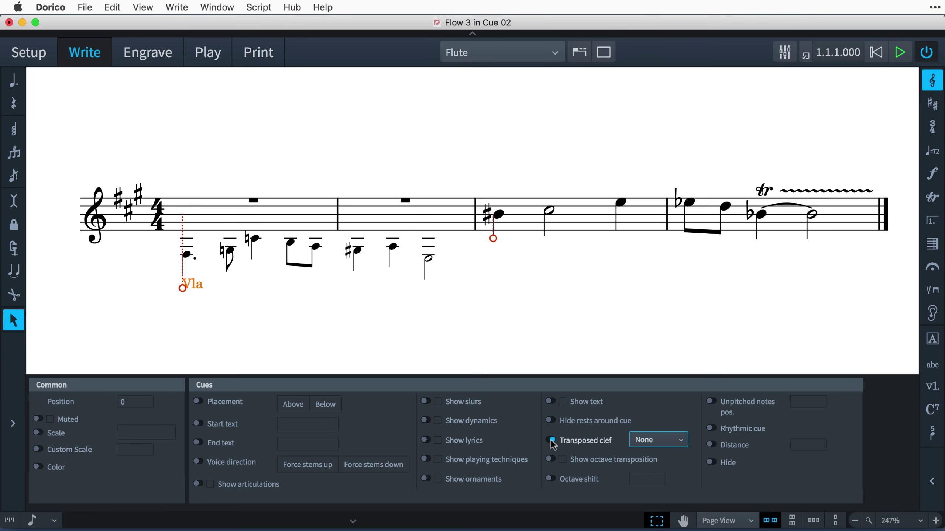
pyautogui.click(551, 479)
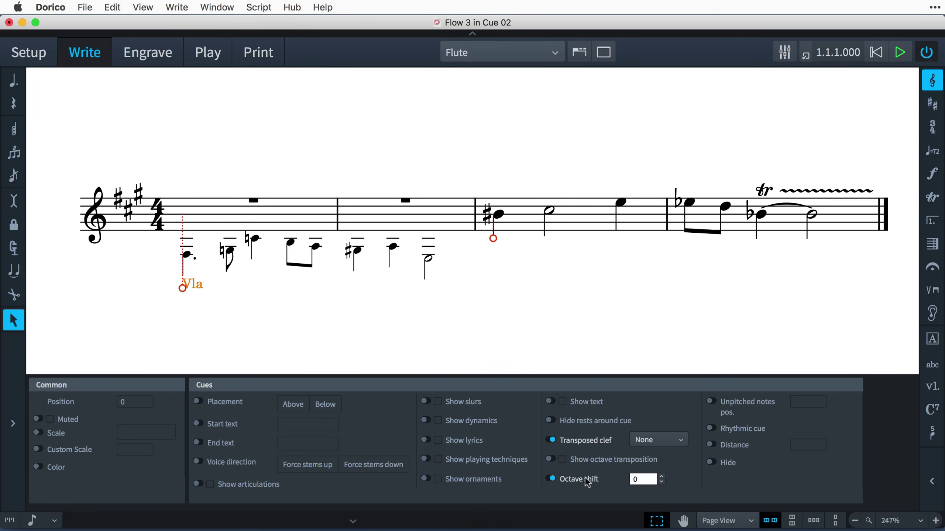
pyautogui.click(661, 476)
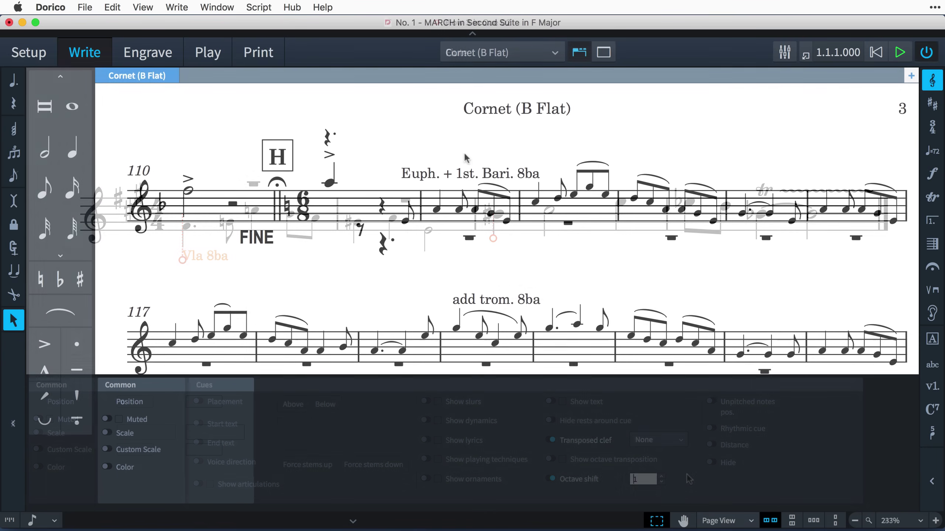
# Hide the 8ba from the Euph. + 1st. Bari. cue label using Show octave transposition.
pyautogui.click(468, 178)
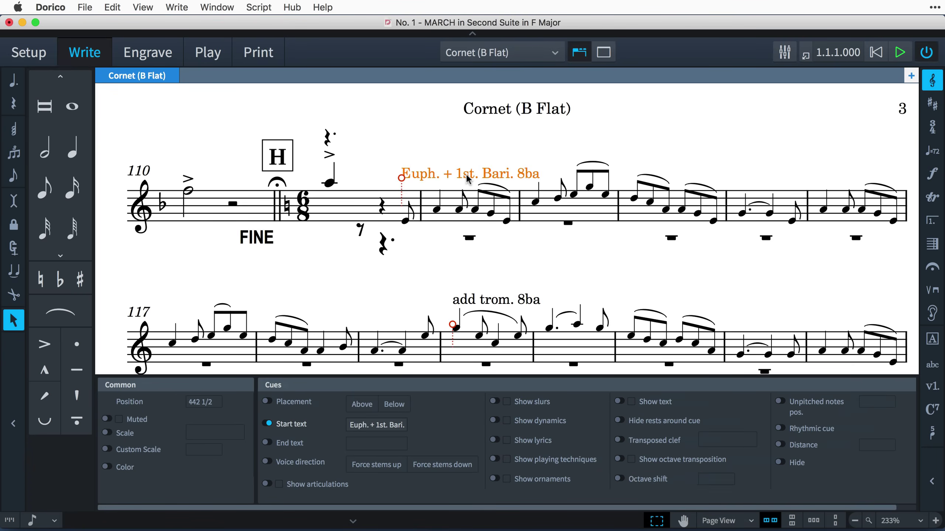
pyautogui.click(620, 459)
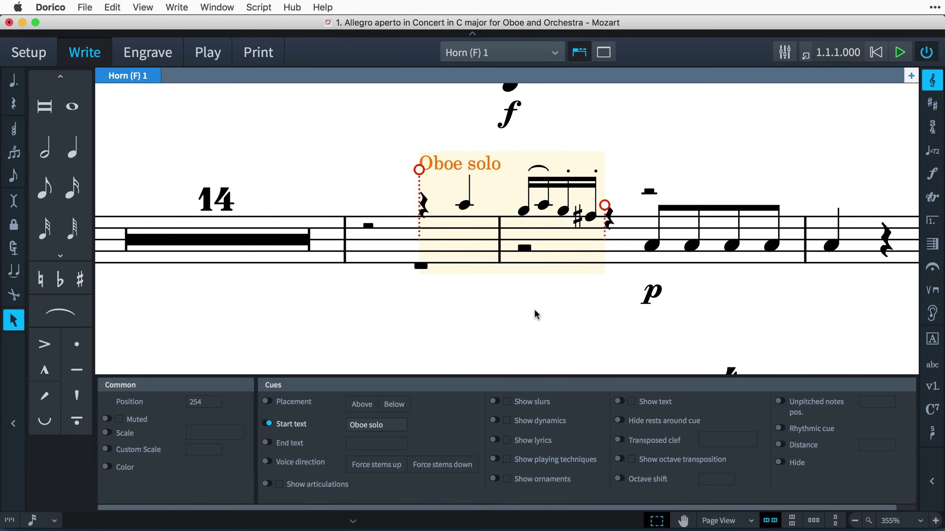
# Hide the rests around the horn part's Oboe solo cue.
pyautogui.click(619, 421)
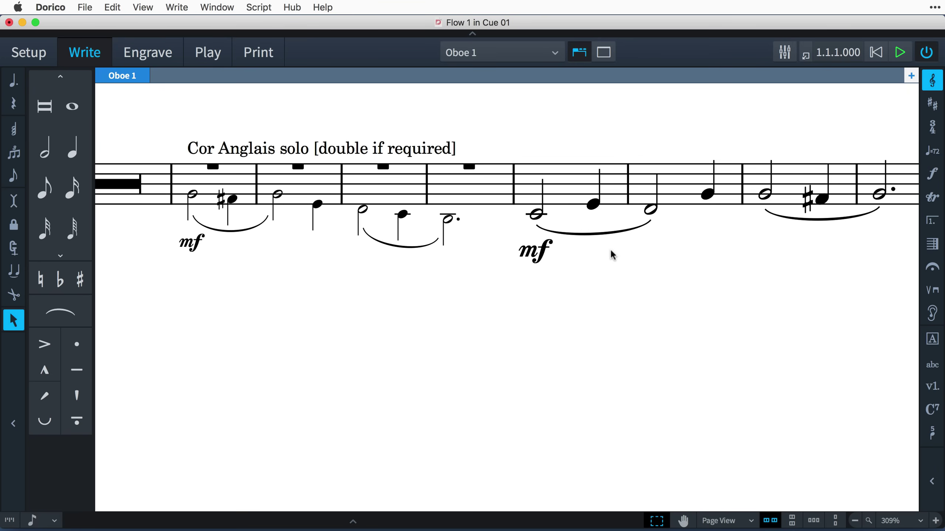
# Set bar rests in cues to 'Omit bar rests' in Flow 1's Rests notation options and apply.
pyautogui.press('super+shift+n')
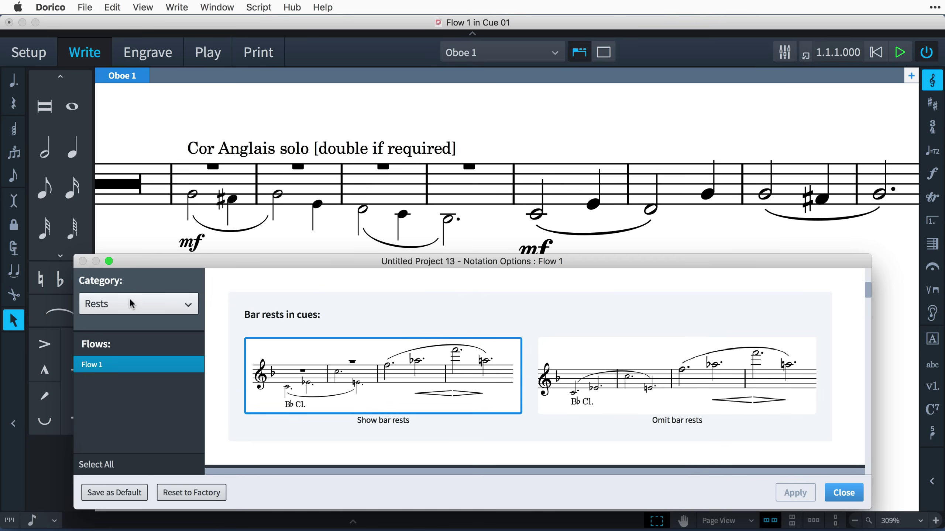
pyautogui.click(658, 379)
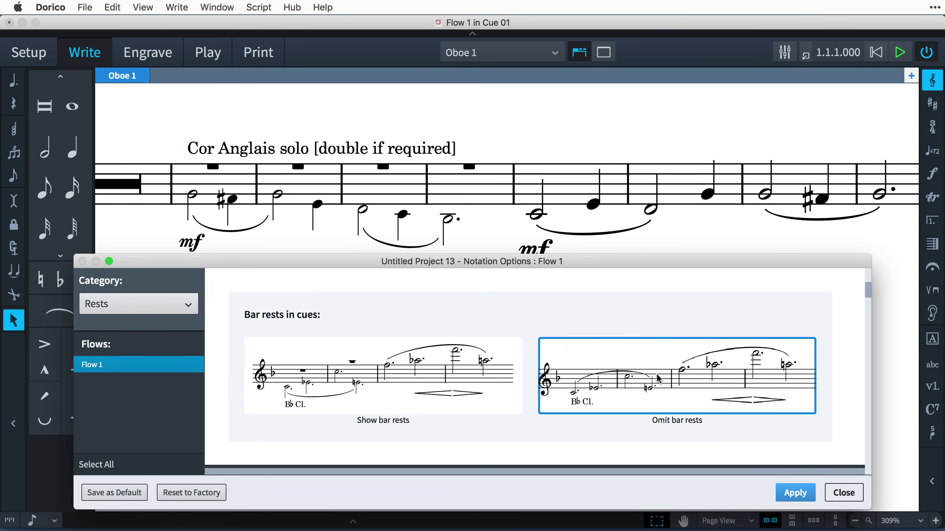
pyautogui.click(795, 492)
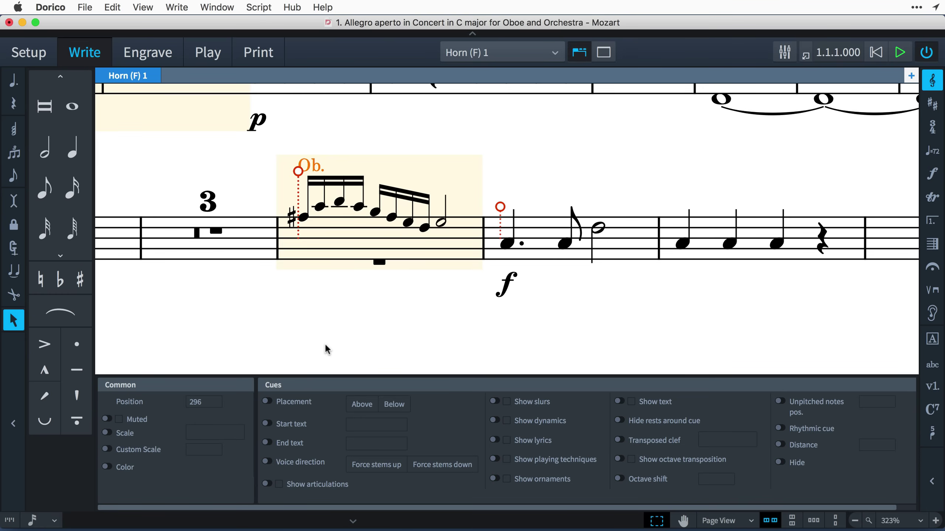
# Force the stems of the horn part's Ob. cue down.
pyautogui.click(267, 462)
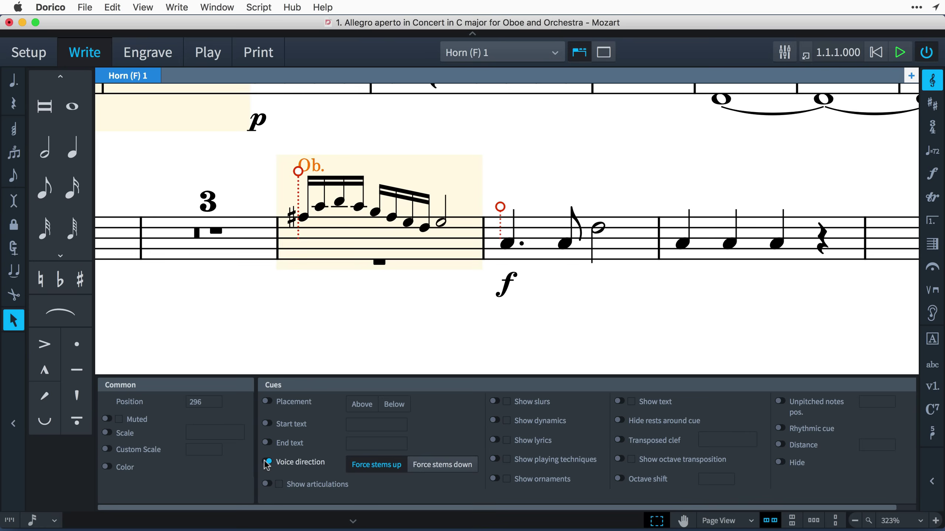
pyautogui.click(441, 470)
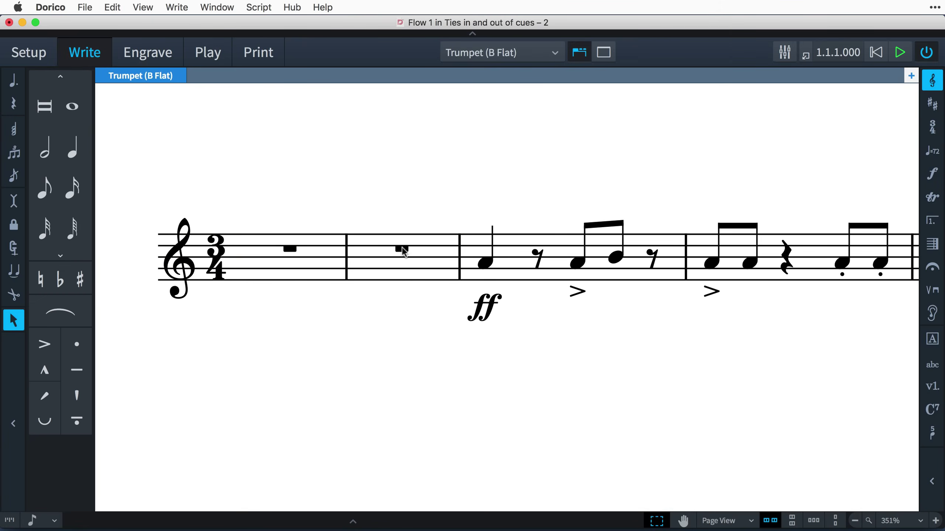
# Add a Horn (F) cue to the trumpet part starting at the bar-2 rest.
pyautogui.click(401, 249)
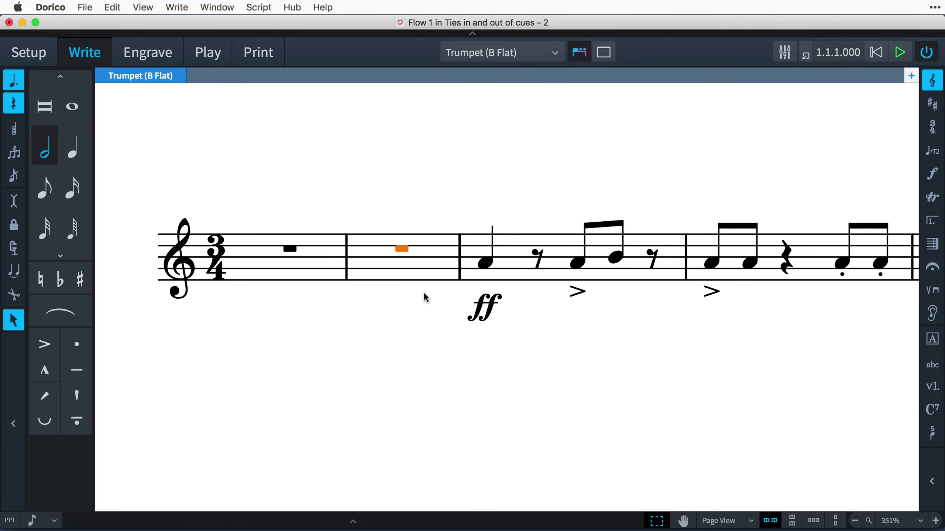
pyautogui.hotkey('shift', 'p')
pyautogui.write('h')
pyautogui.press('Down')
pyautogui.press('Return')
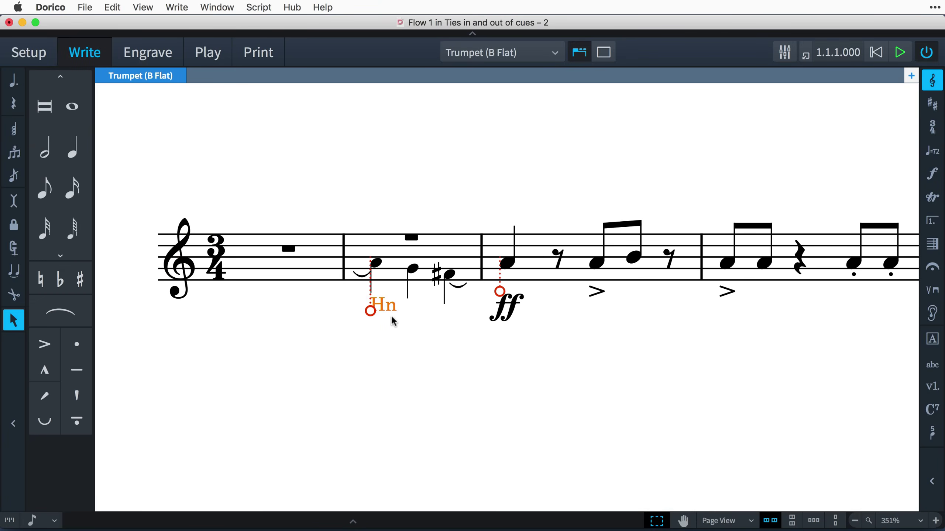
# Extend the Horn cue's start back to beat 3 of bar 1.
pyautogui.click(371, 312)
pyautogui.moveTo(318, 311); pyautogui.dragTo(321, 311)
pyautogui.click(322, 372)
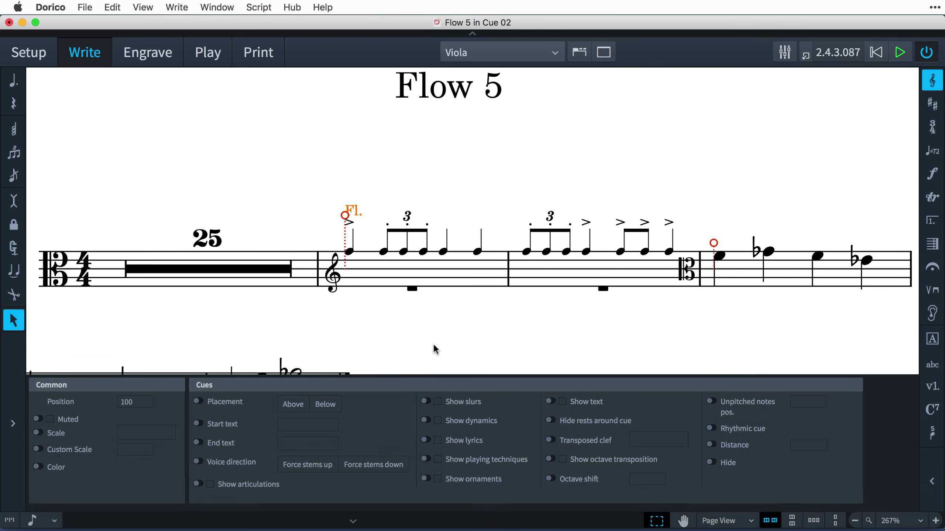
# Give the viola part's flute cue the custom start text 'Woodwind'.
pyautogui.scroll(-3, 433, 343)
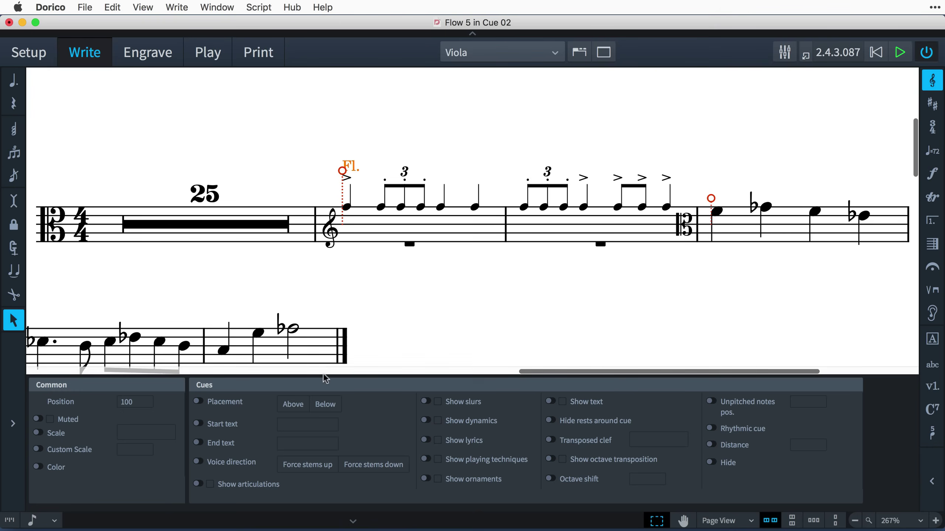
pyautogui.click(197, 424)
pyautogui.write('Woodwind')
pyautogui.press('Return')
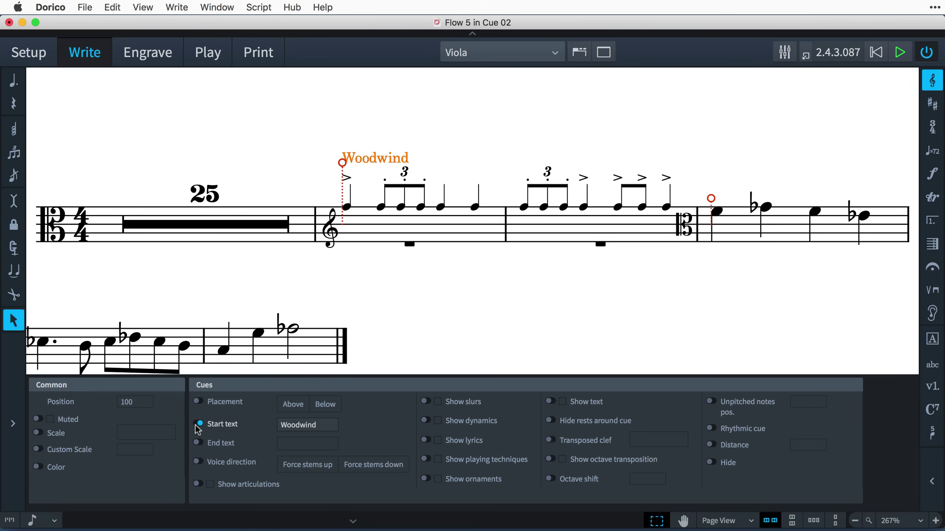
# Make the Woodwind cue a rhythmic cue and set its distance to 2.
pyautogui.click(711, 429)
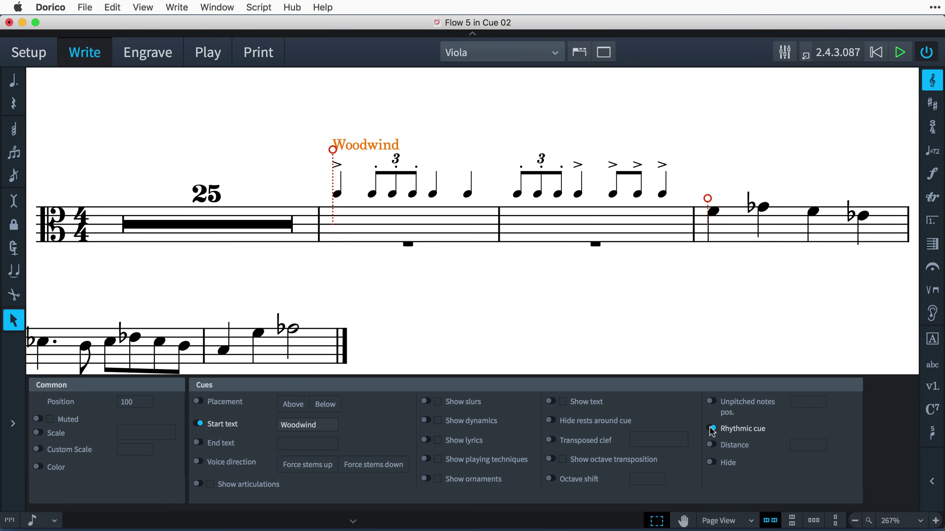
pyautogui.click(711, 445)
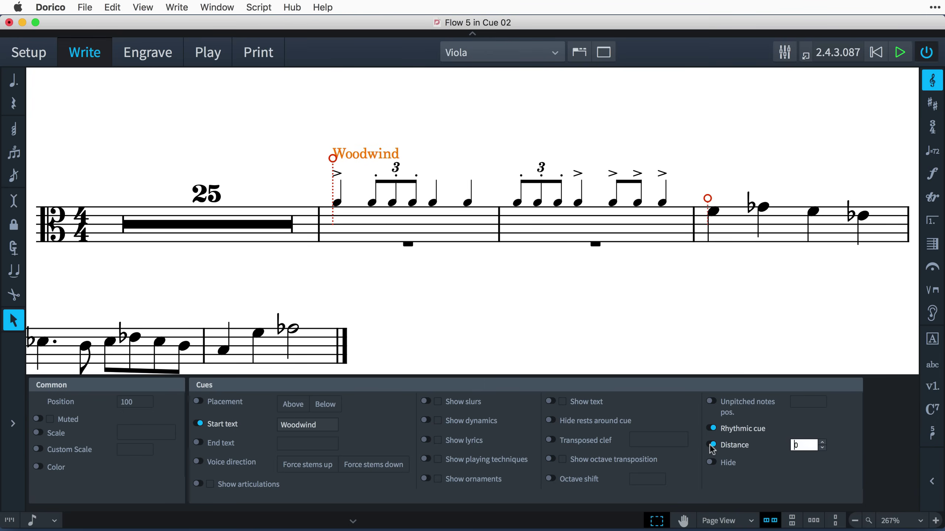
pyautogui.click(822, 442)
pyautogui.click(823, 443)
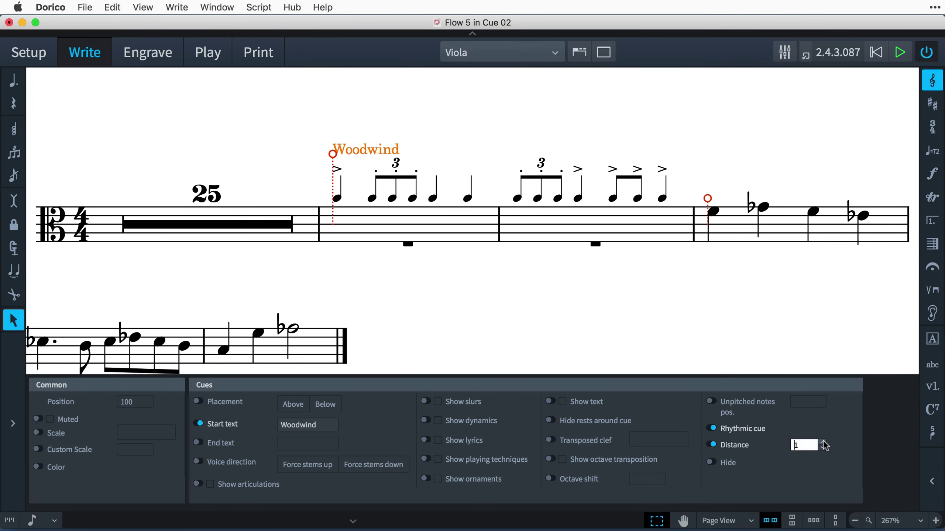
pyautogui.click(823, 443)
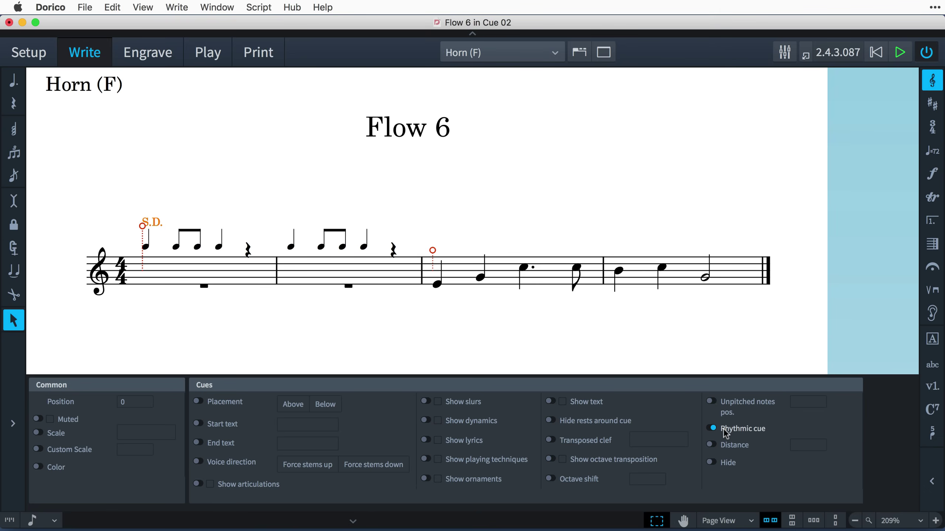
# Turn off Rhythmic cue on the horn's S.D. cue and set its unpitched note position to -2.
pyautogui.click(712, 428)
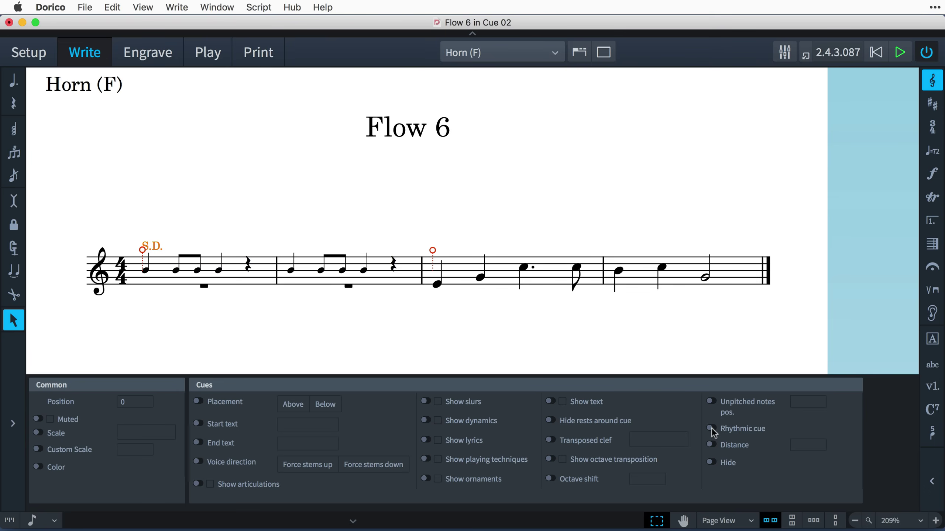
pyautogui.click(711, 400)
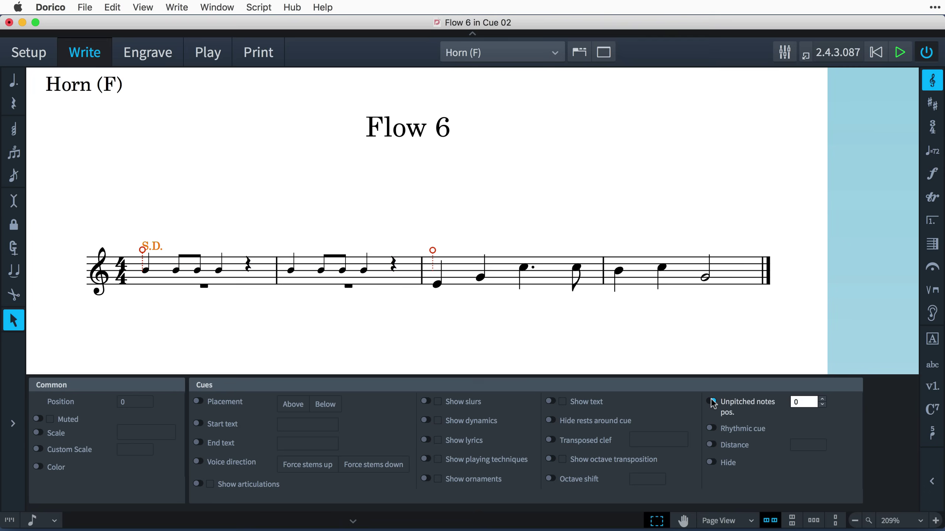
pyautogui.click(823, 399)
pyautogui.click(823, 399)
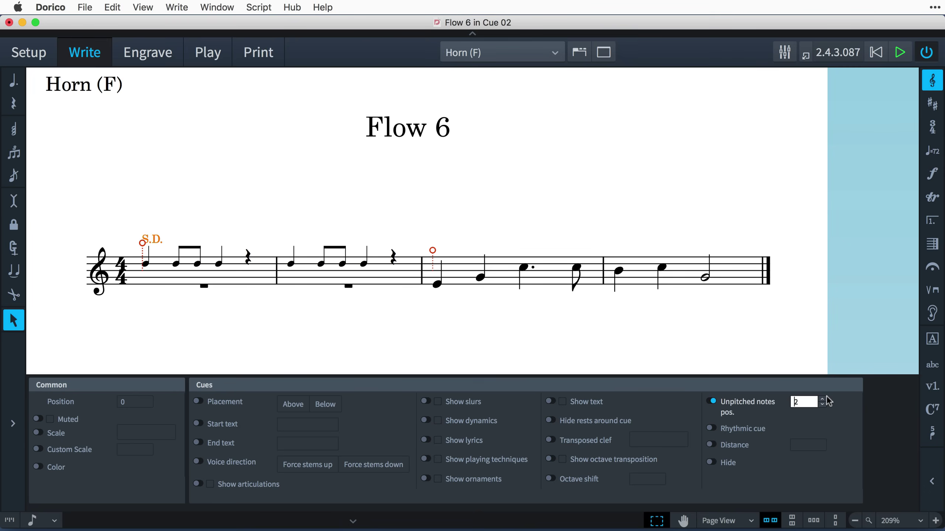
pyautogui.press('Down')
pyautogui.press('Down')
pyautogui.press('Down')
pyautogui.press('Down')
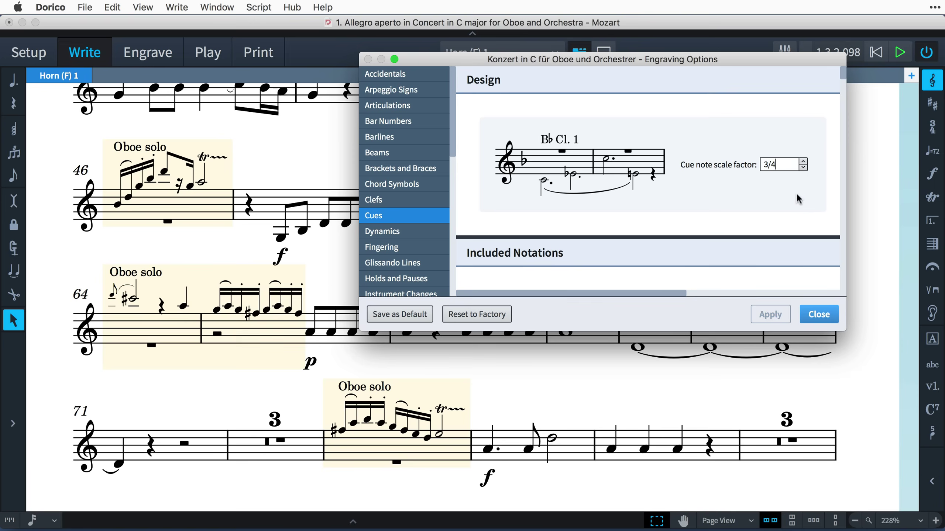
# Set the cue note scale factor to 5/8 in Engraving Options.
pyautogui.click(804, 168)
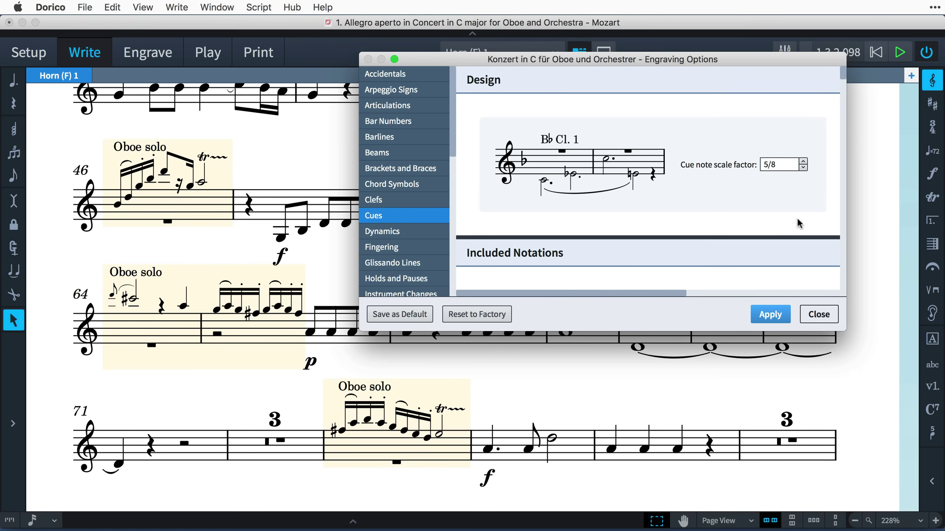
pyautogui.click(773, 316)
pyautogui.click(810, 313)
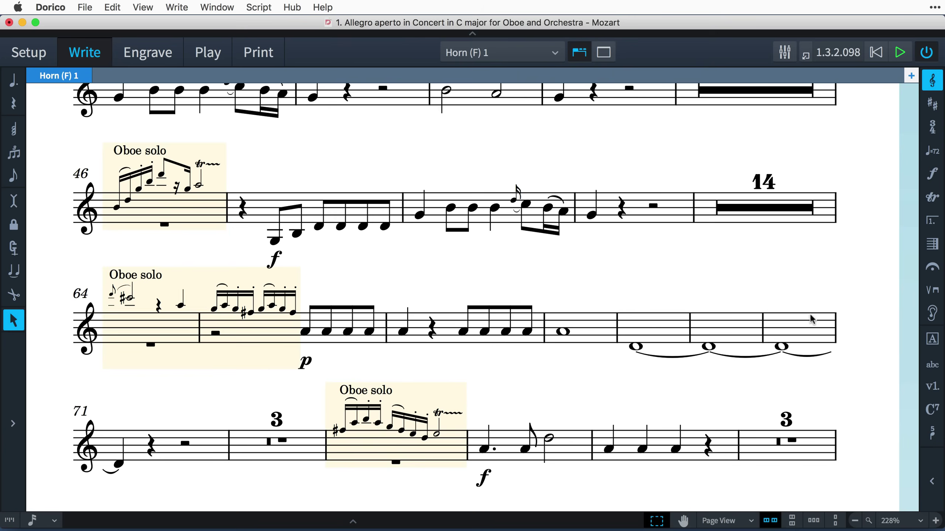
# Set Scale space for cue notes to 60% in Layout Options Note Spacing.
pyautogui.press('super+shift+l')
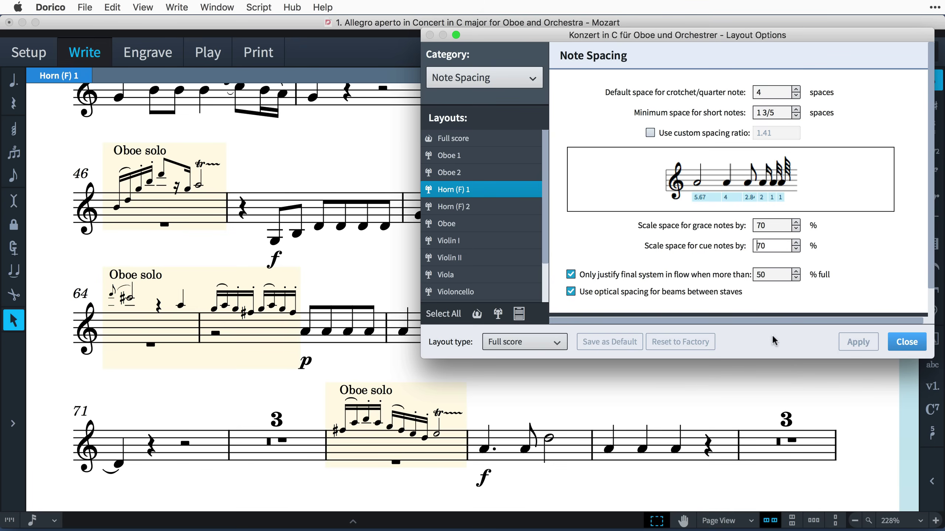
pyautogui.click(796, 249)
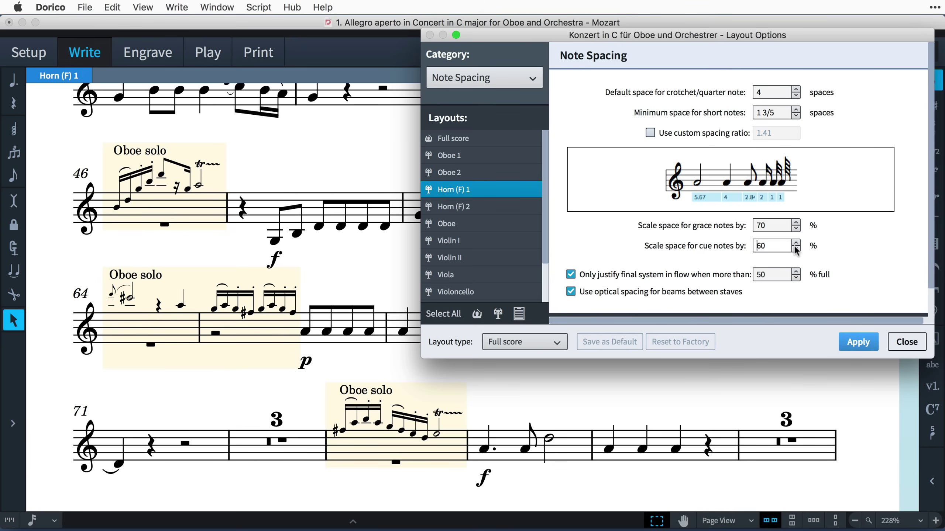
pyautogui.click(853, 344)
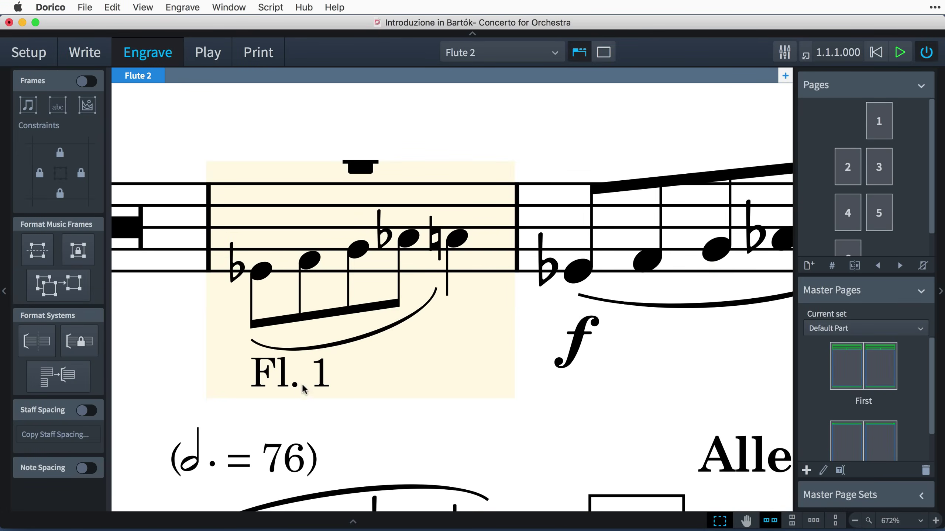
# Nudge the Fl. 1 cue label left and reshape the left part of the cue's slur.
pyautogui.click(281, 382)
pyautogui.moveTo(281, 382); pyautogui.dragTo(249, 383)
pyautogui.click(328, 349)
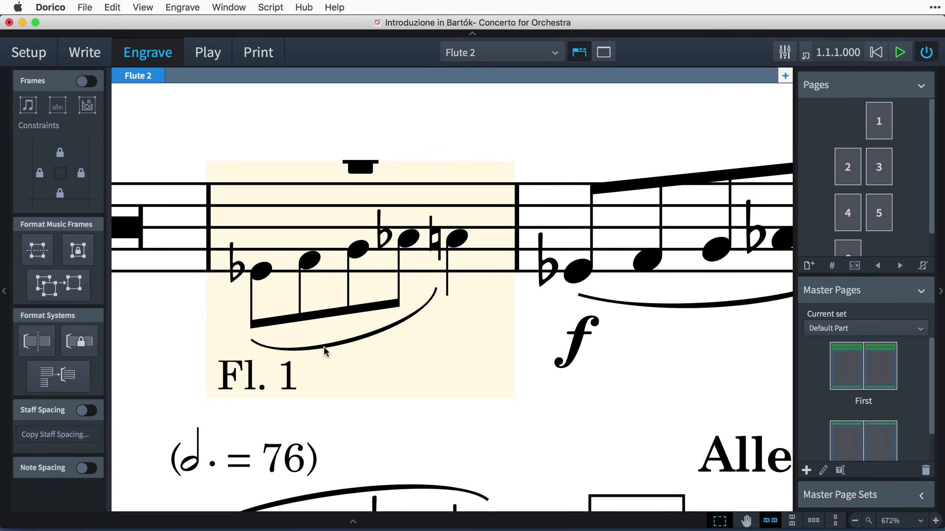
pyautogui.click(327, 349)
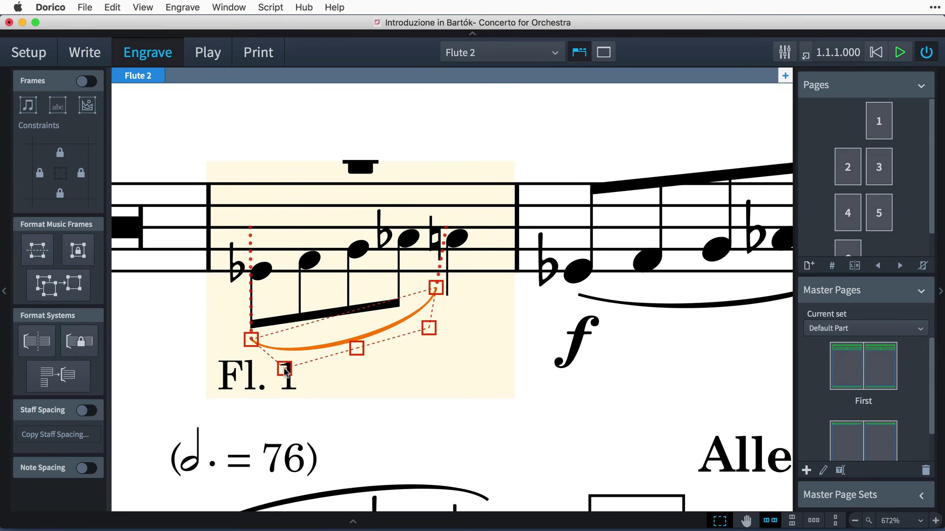
pyautogui.moveTo(285, 368); pyautogui.dragTo(299, 362)
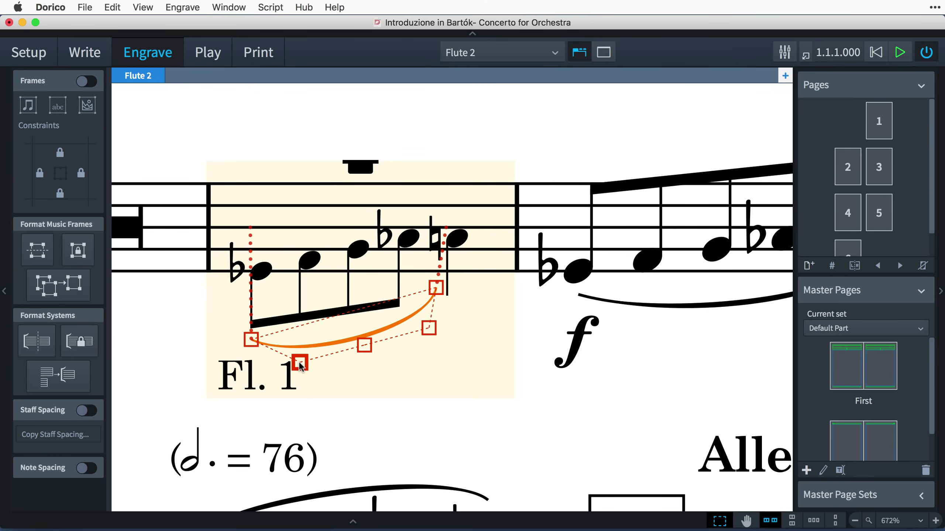
# Respell the cue's B flat enharmonically as A sharp.
pyautogui.click(408, 240)
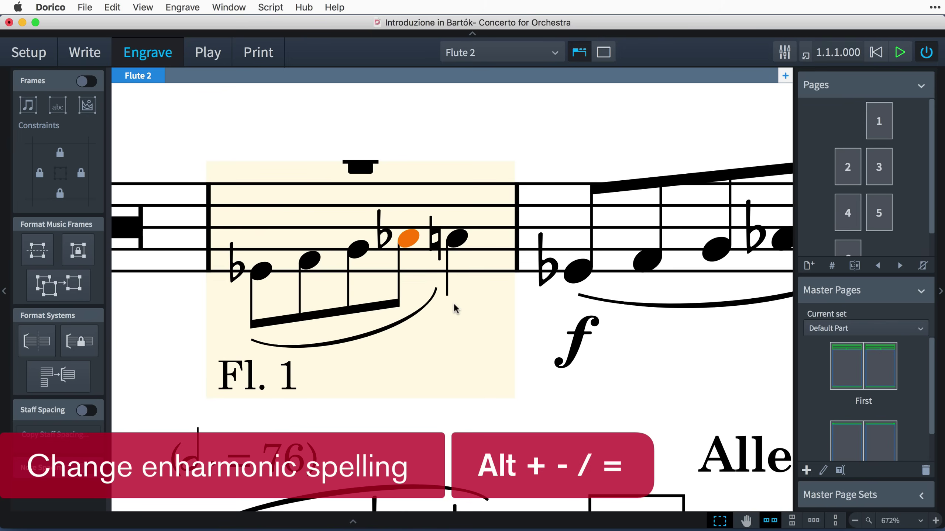
pyautogui.hotkey('alt', '-')
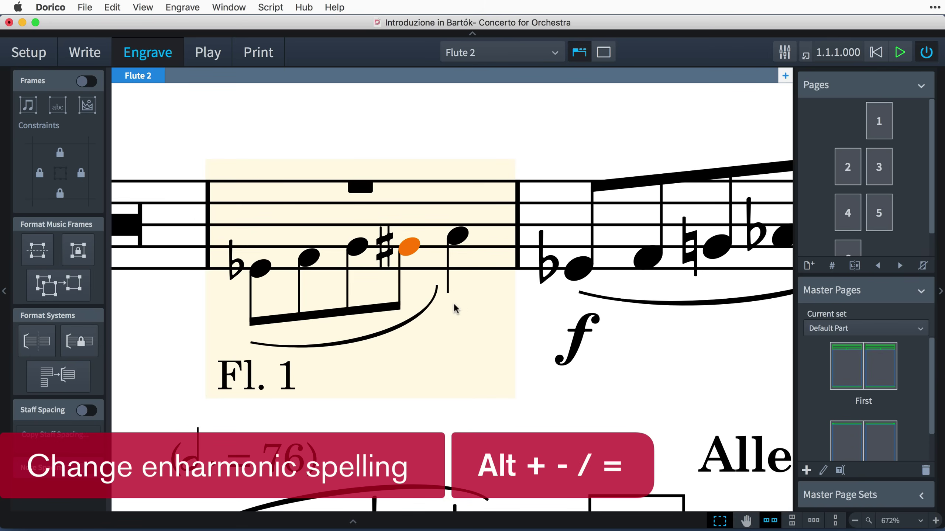
pyautogui.click(383, 344)
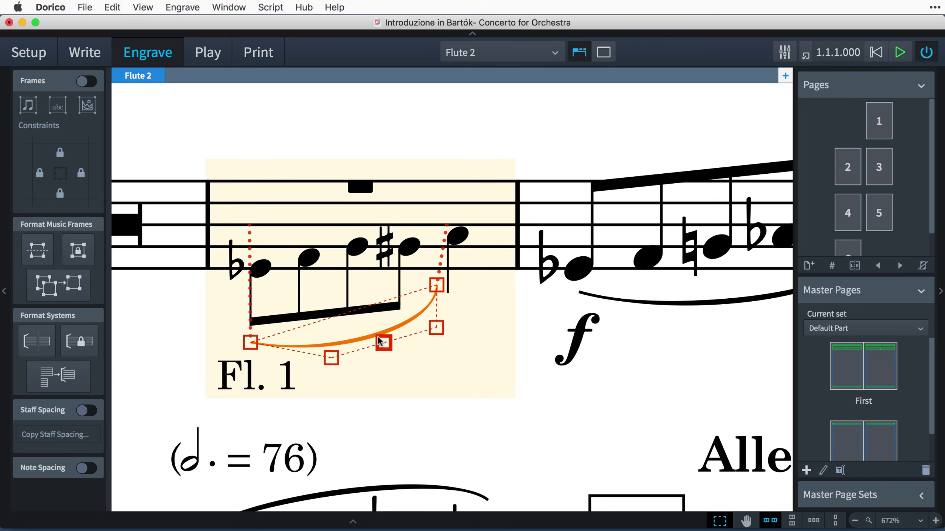